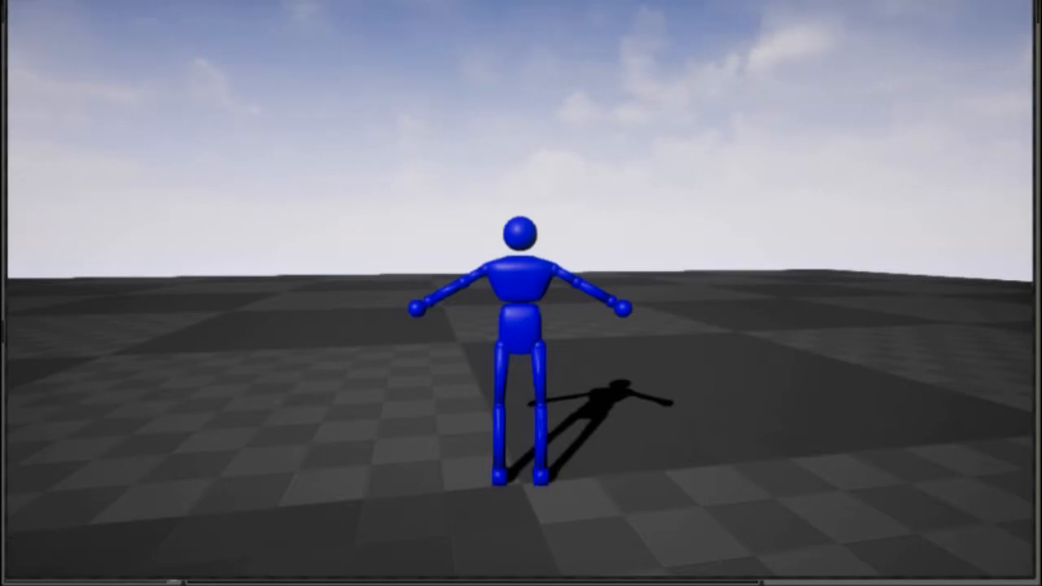
- Test the character's movement in all directions in the running level, and end the play session
{"action": "key", "text": "w"}
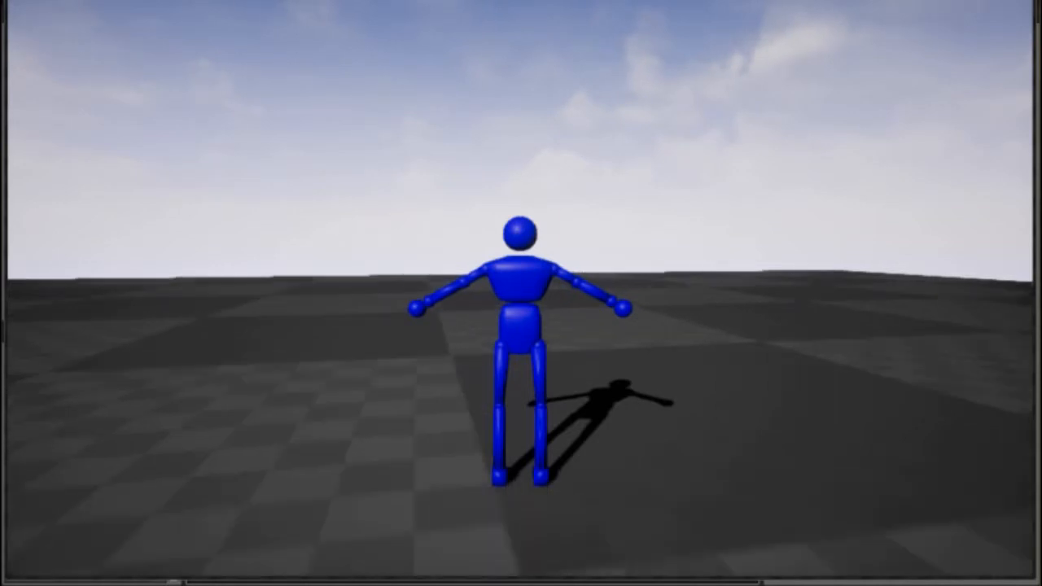
{"action": "key", "text": "a"}
{"action": "key", "text": "s"}
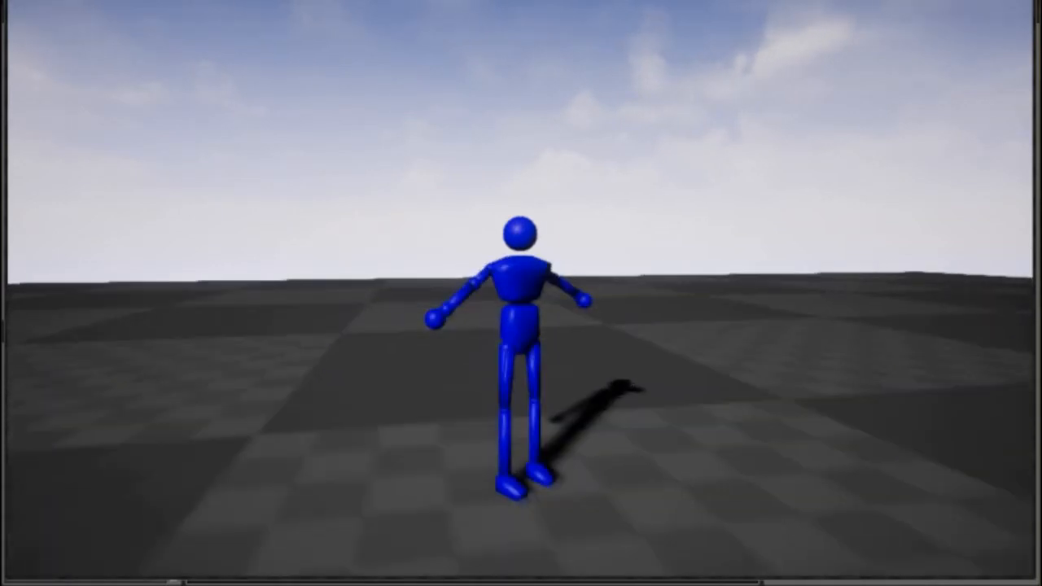
{"action": "key", "text": "d"}
{"action": "key", "text": "w"}
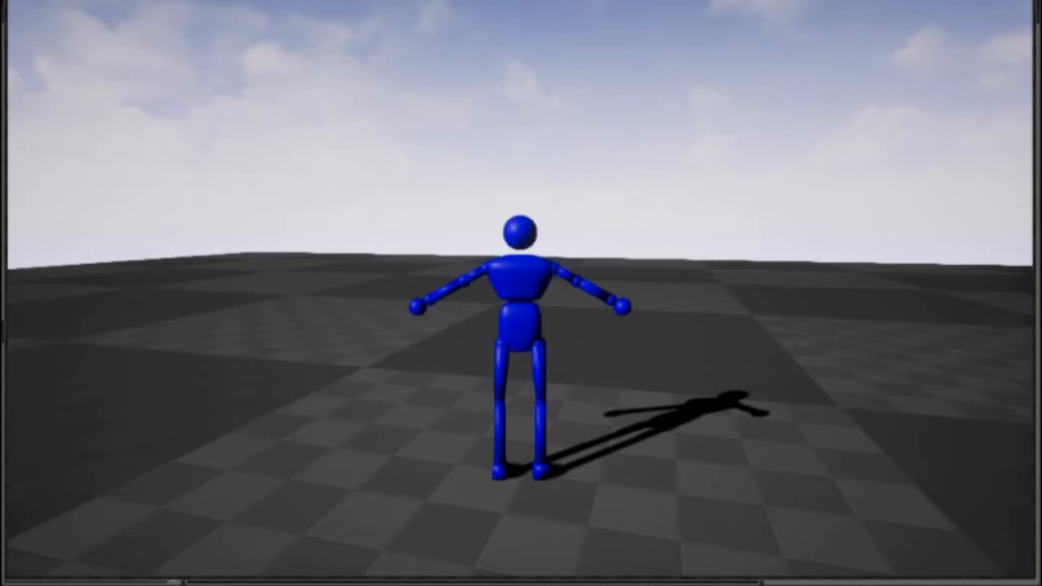
{"action": "key", "text": "a"}
{"action": "key", "text": "s"}
{"action": "key", "text": "d"}
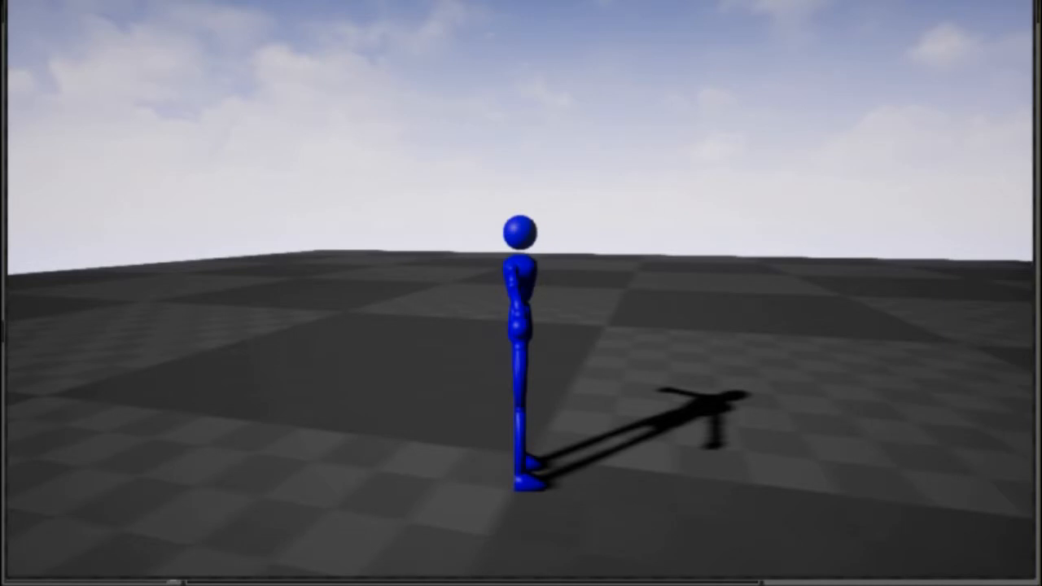
{"action": "key", "text": "s"}
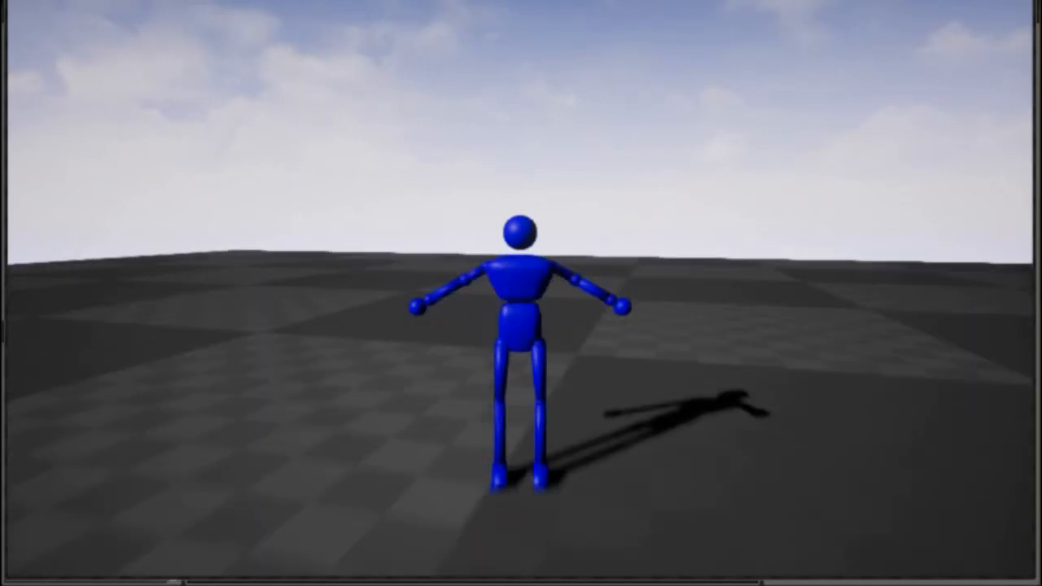
{"action": "key", "text": "w"}
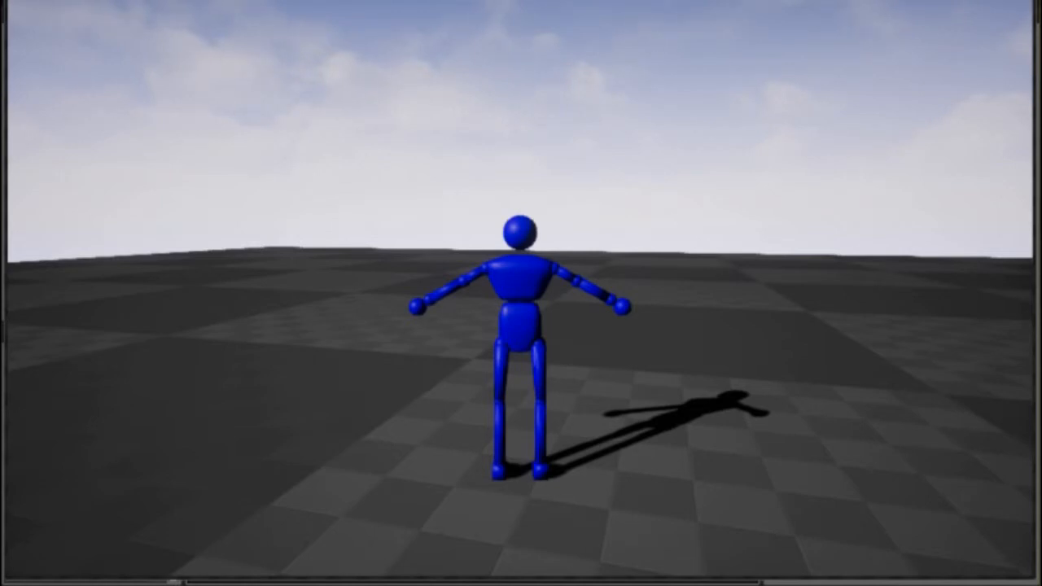
{"action": "key", "text": "Escape"}
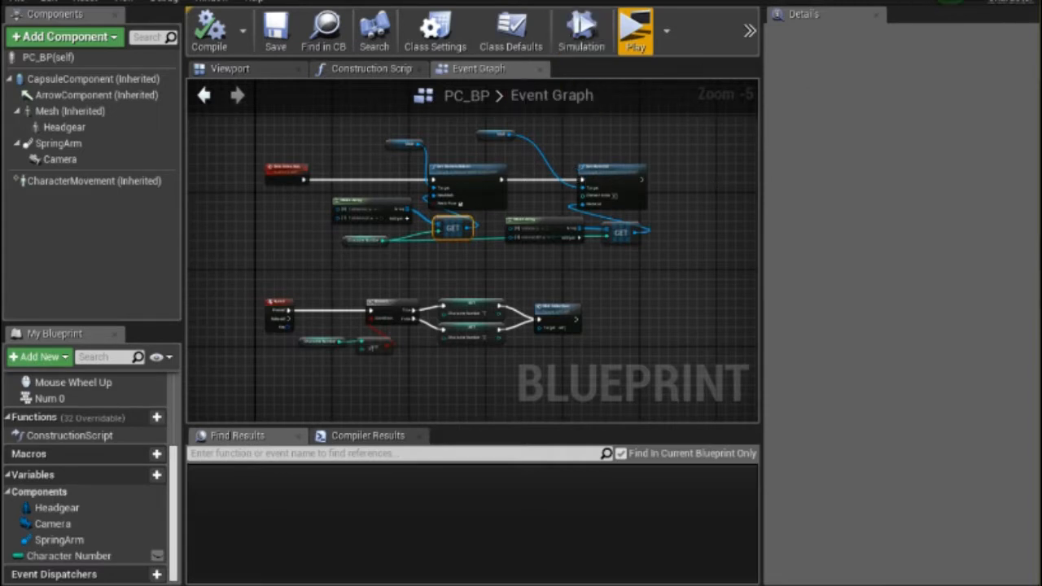
- Create an Animation Blueprint in the Maps folder with Testdummy_Skeleton as its target skeleton
{"action": "left_click", "coordinate": [951, 3]}
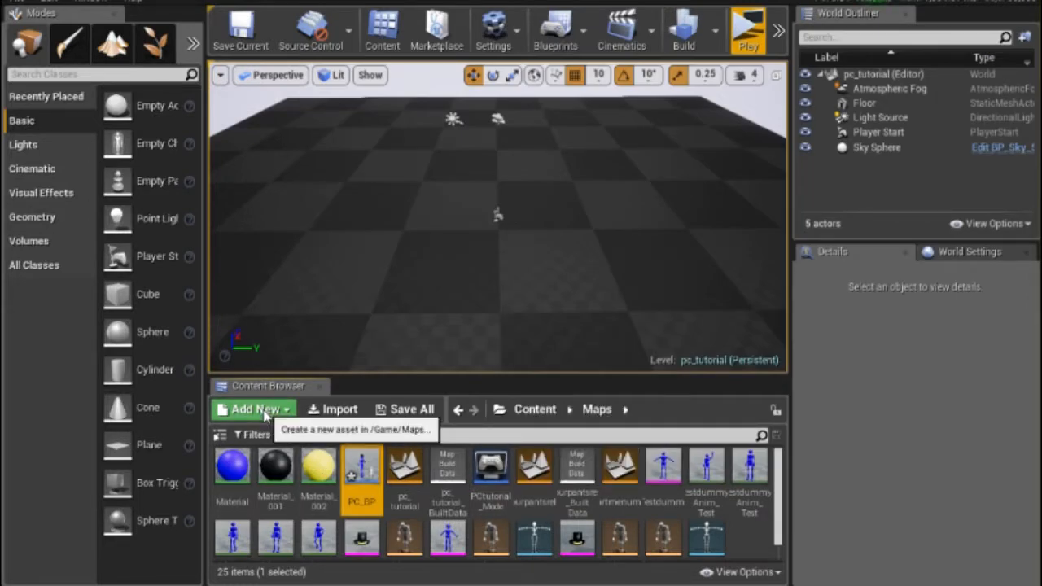
{"action": "left_click", "coordinate": [264, 415]}
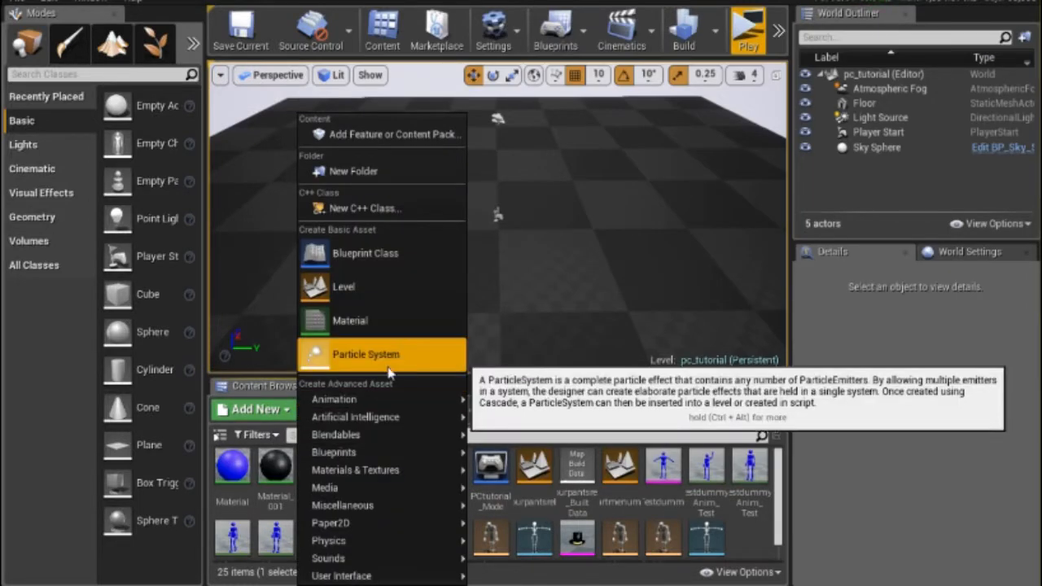
{"action": "mouse_move", "coordinate": [342, 399]}
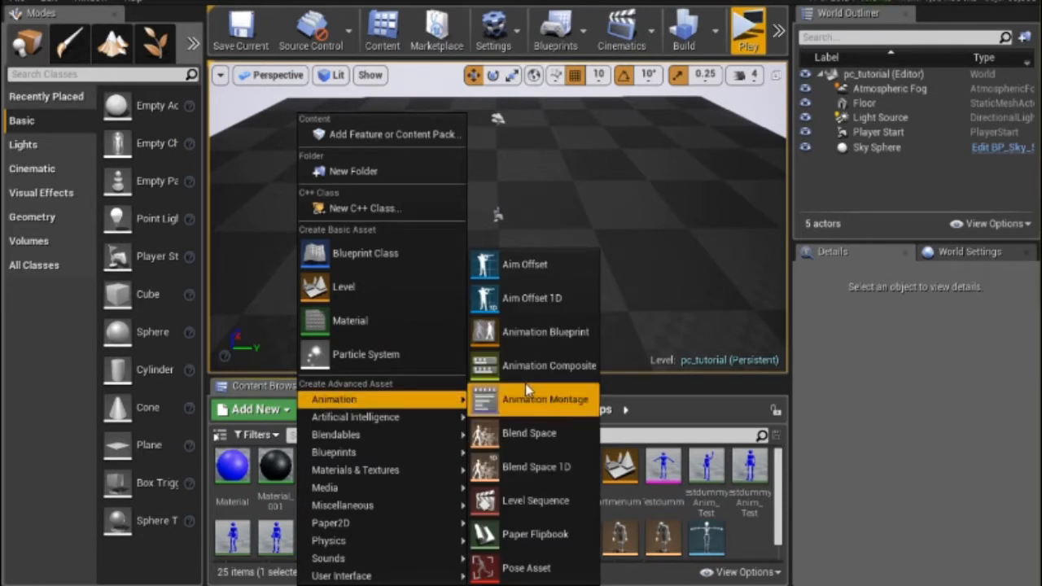
{"action": "left_click", "coordinate": [539, 344]}
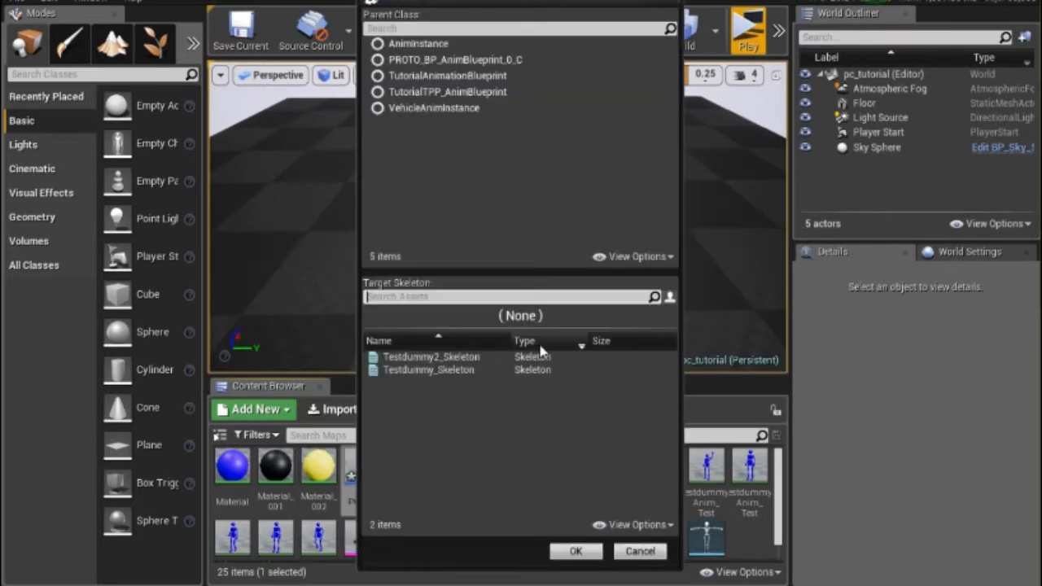
{"action": "left_click", "coordinate": [422, 370]}
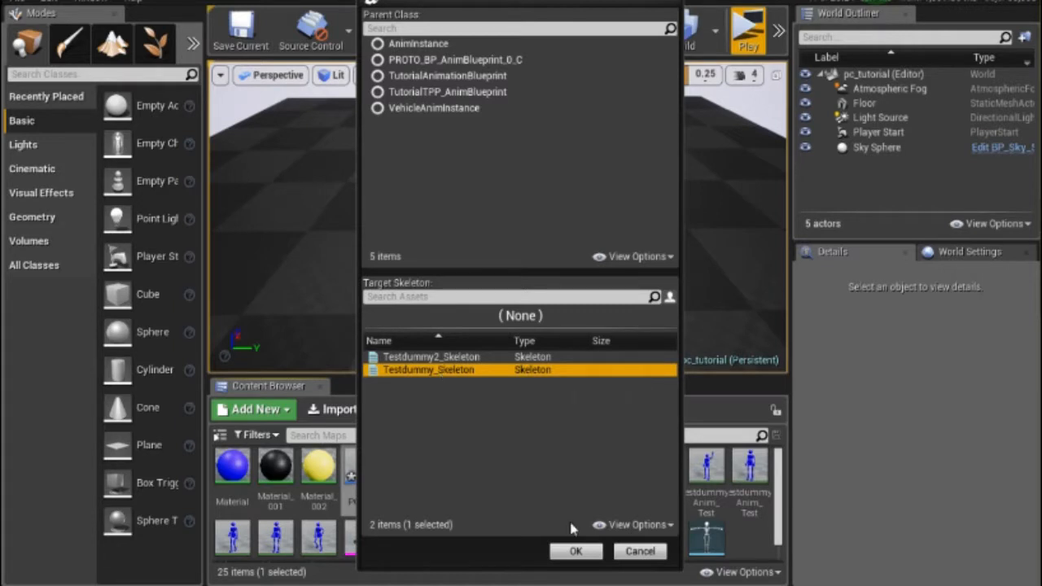
{"action": "left_click", "coordinate": [573, 553]}
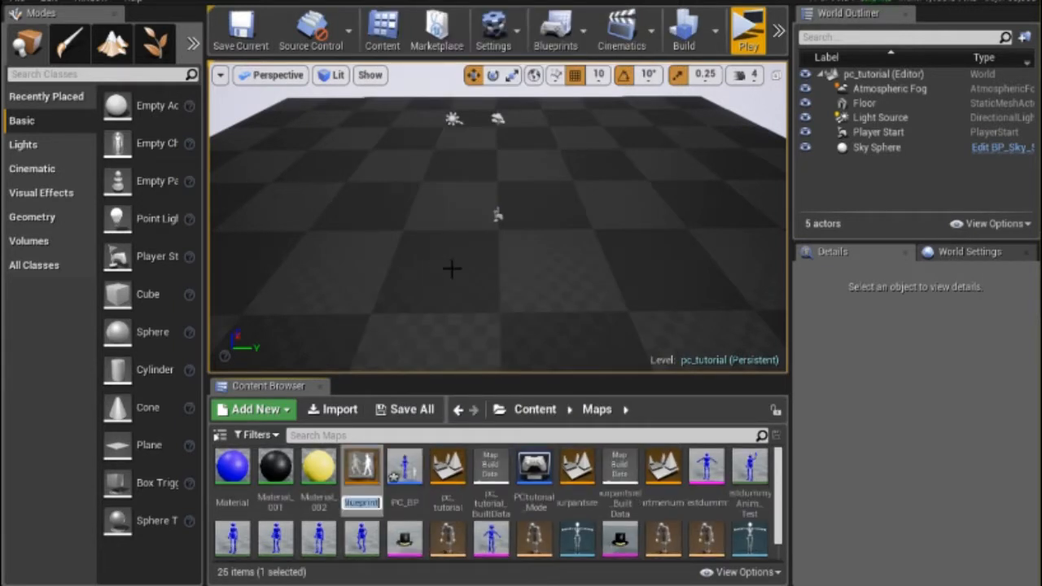
- Name the new animation blueprint PC_ABP
{"action": "type", "text": "PC_"}
{"action": "type", "text": "A"}
{"action": "type", "text": "BP"}
{"action": "key", "text": "Return"}
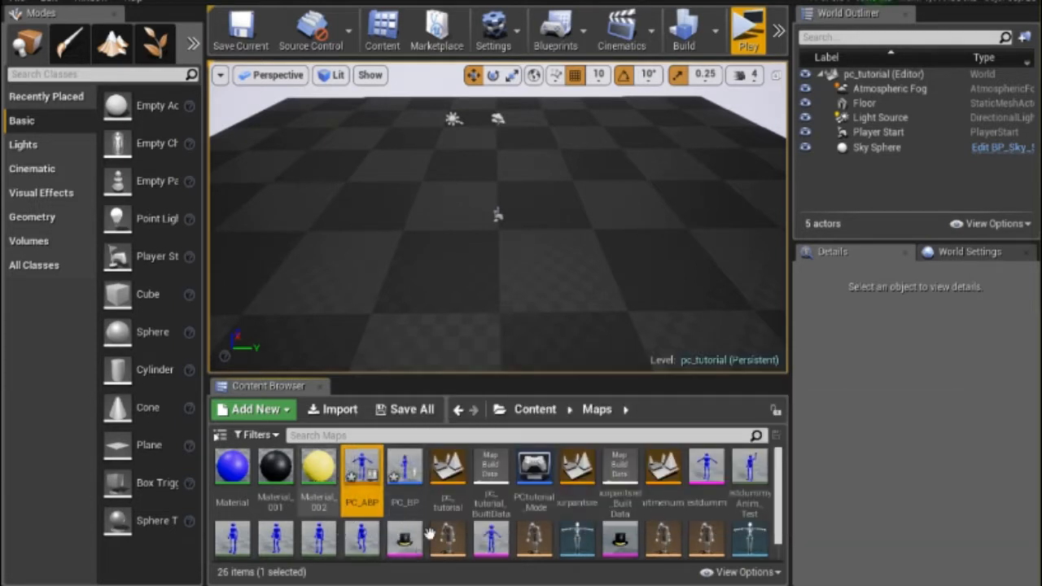
- Open the PC_ABP animation blueprint and look over its Anim Graph and Event Graph
{"action": "double_click", "coordinate": [358, 466]}
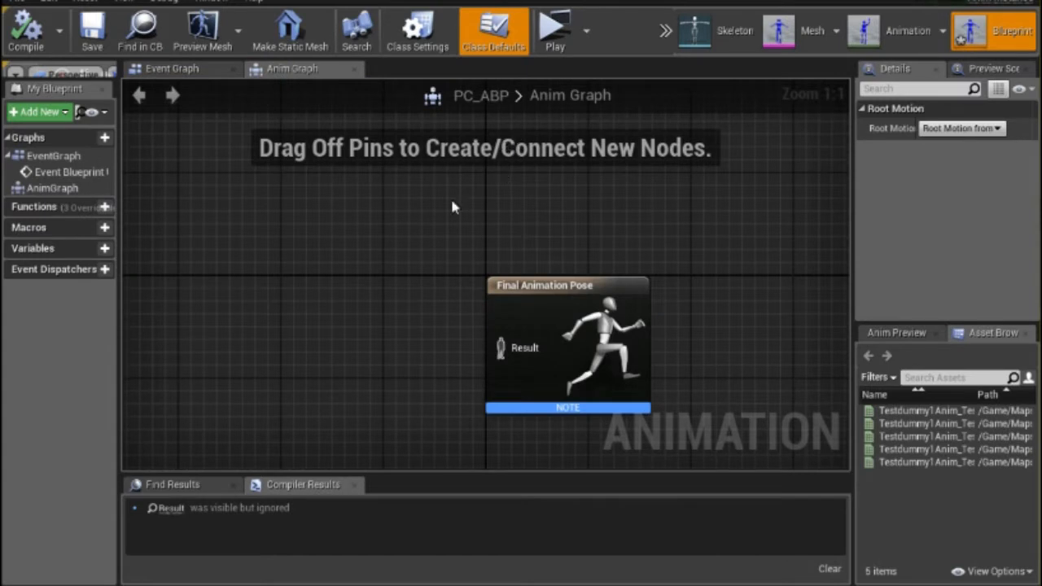
{"action": "scroll", "coordinate": [365, 238], "scroll_direction": "down", "scroll_amount": 1}
{"action": "left_click_drag", "start_coordinate": [386, 232], "coordinate": [557, 316]}
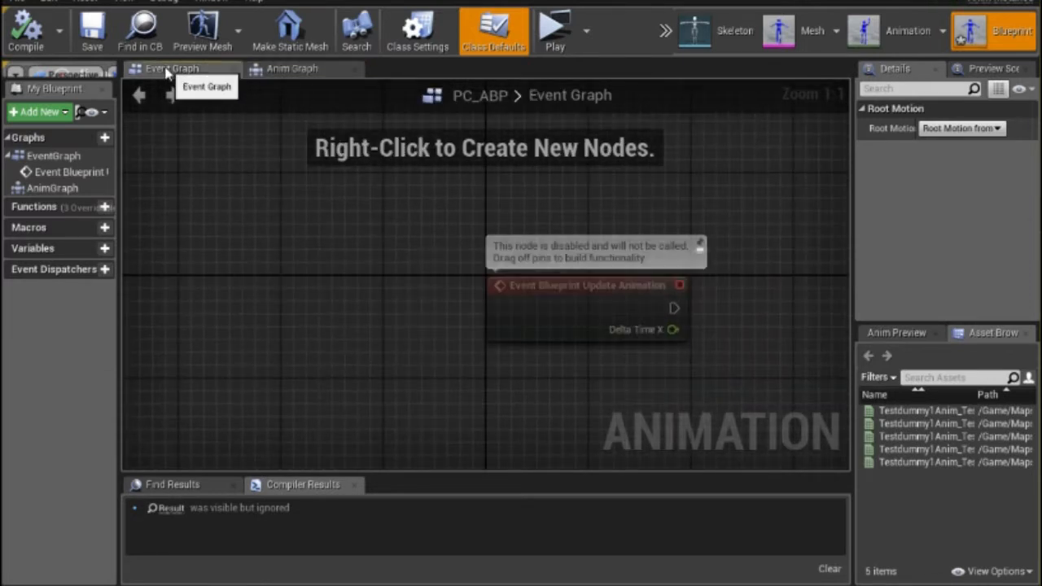
{"action": "mouse_move", "coordinate": [770, 474]}
{"action": "left_mouse_down"}
{"action": "mouse_move", "coordinate": [753, 375]}
{"action": "mouse_move", "coordinate": [875, 384]}
{"action": "mouse_move", "coordinate": [624, 577]}
{"action": "mouse_move", "coordinate": [498, 369]}
{"action": "mouse_move", "coordinate": [522, 327]}
{"action": "left_mouse_up"}
{"action": "scroll", "coordinate": [522, 328], "scroll_direction": "down", "scroll_amount": 4}
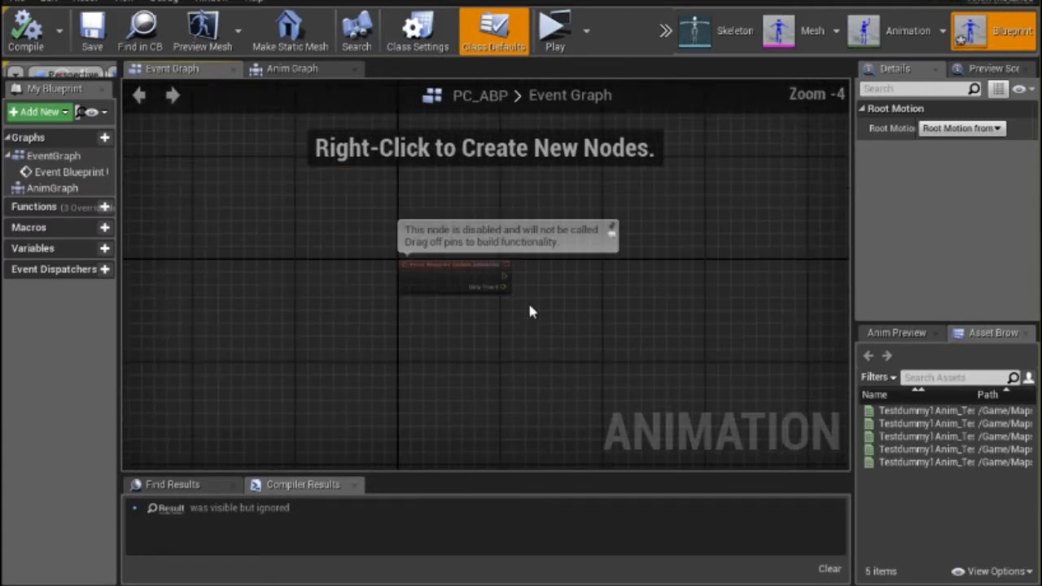
{"action": "scroll", "coordinate": [548, 306], "scroll_direction": "up", "scroll_amount": 1}
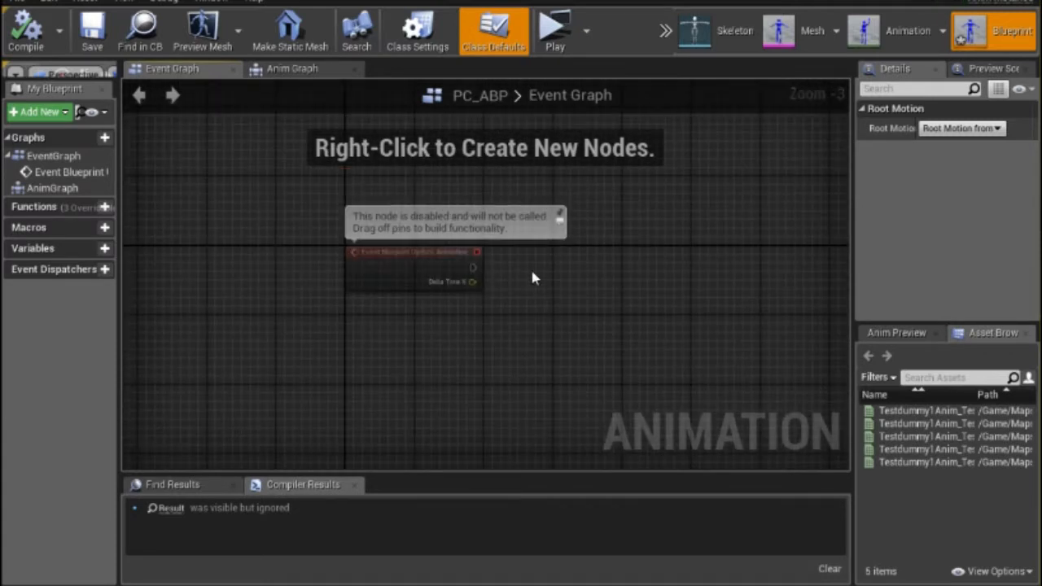
- Add a new state machine connected to the Final Animation Pose result in the Anim Graph, and align it beside that node
{"action": "left_click", "coordinate": [333, 71]}
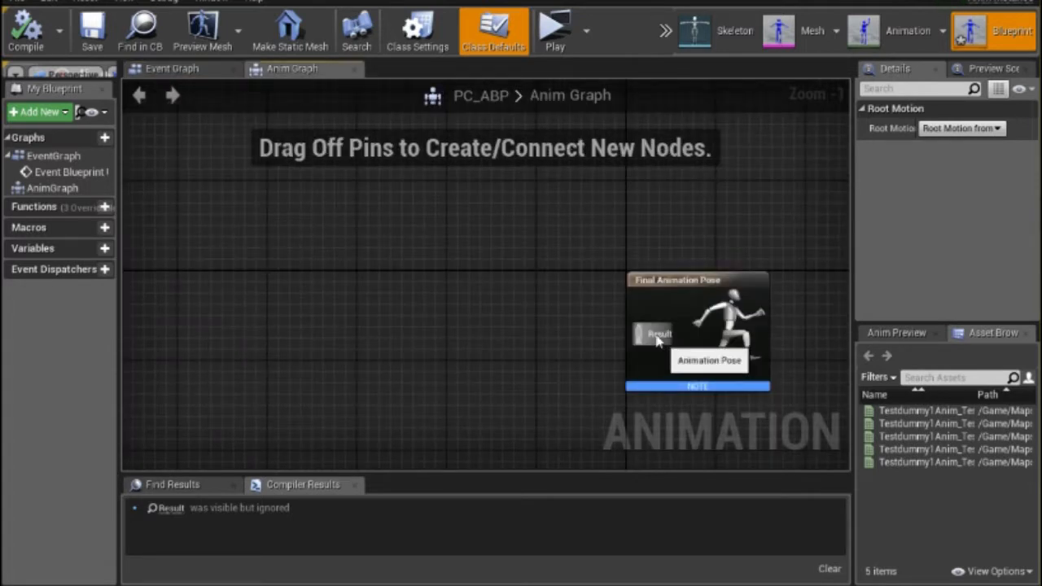
{"action": "left_click_drag", "start_coordinate": [637, 334], "coordinate": [453, 349]}
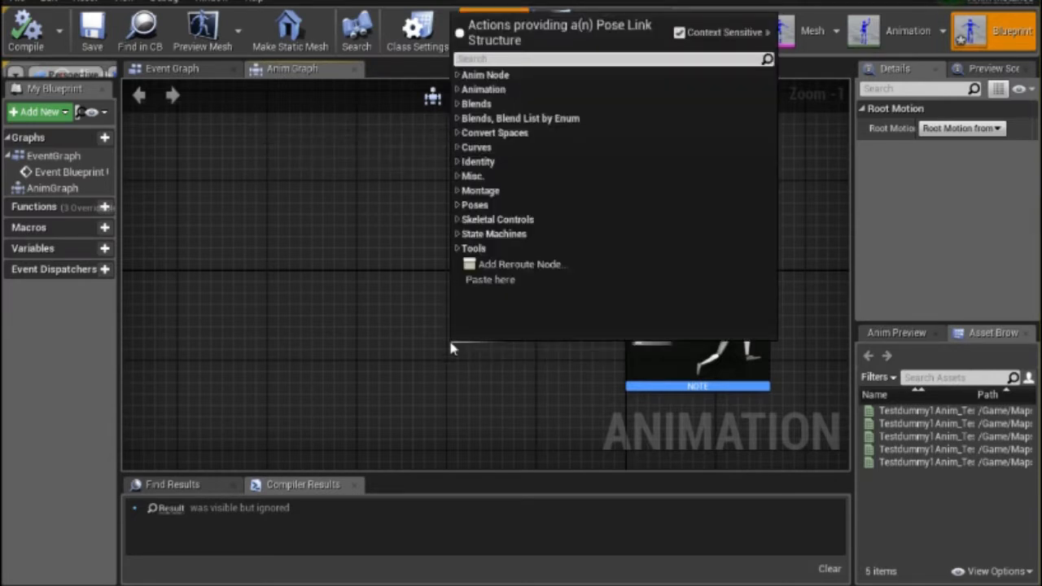
{"action": "type", "text": "ma"}
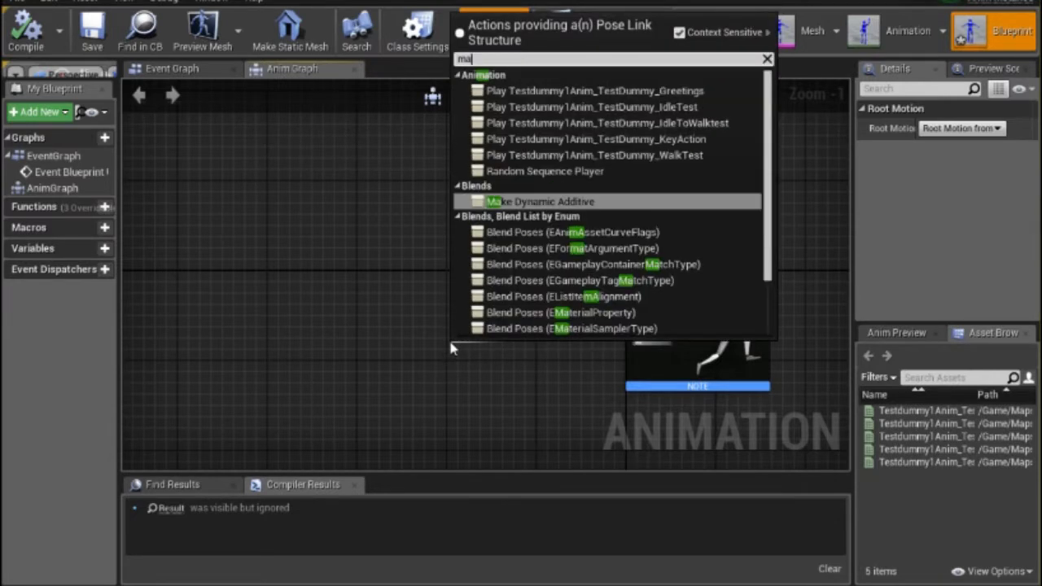
{"action": "type", "text": "ch"}
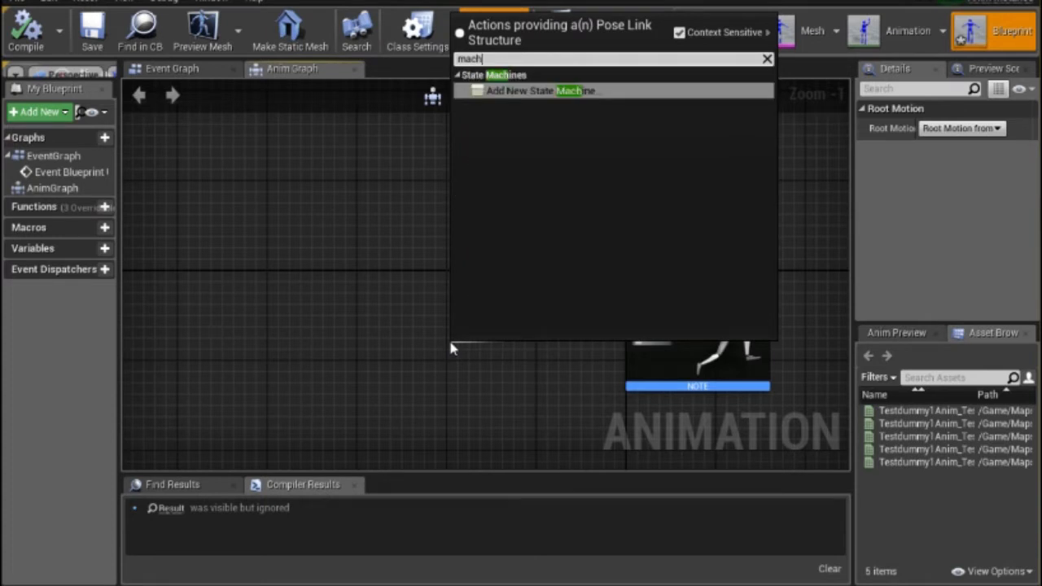
{"action": "left_click", "coordinate": [575, 96]}
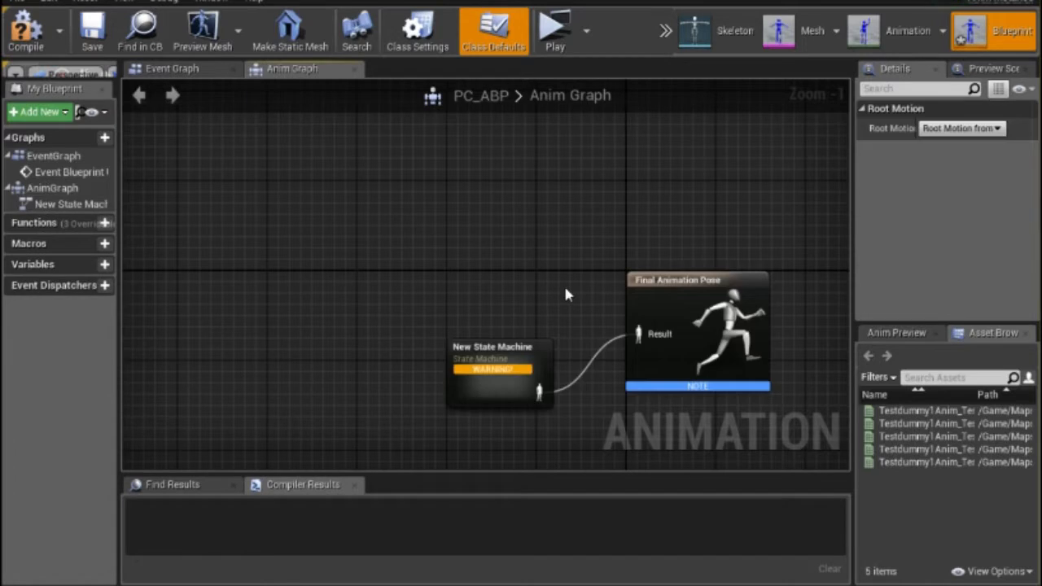
{"action": "left_click_drag", "start_coordinate": [496, 346], "coordinate": [500, 299]}
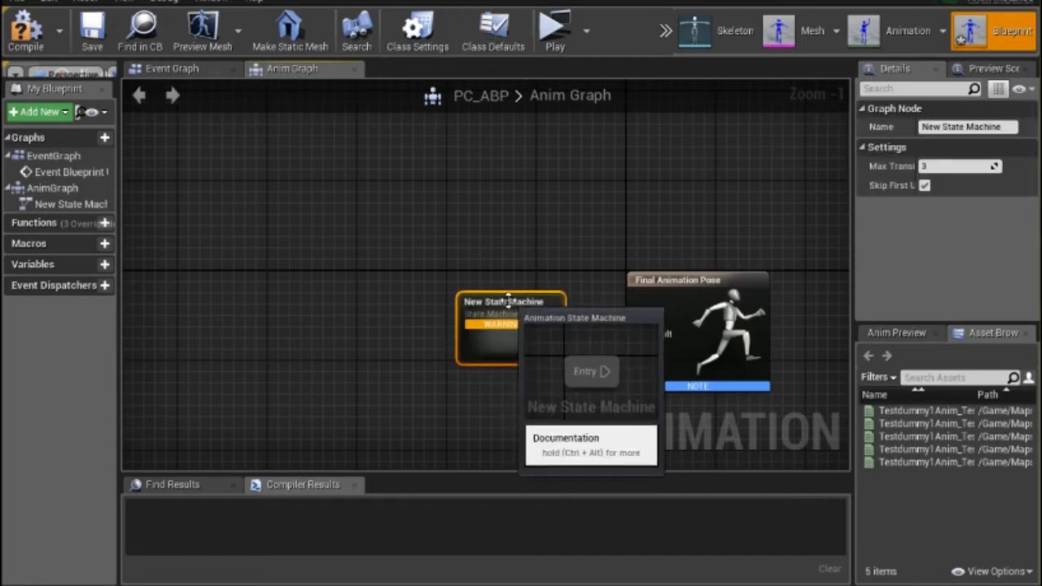
- Open the new state machine's graph and enlarge the preview viewport so the character is shown closer
{"action": "double_click", "coordinate": [502, 300]}
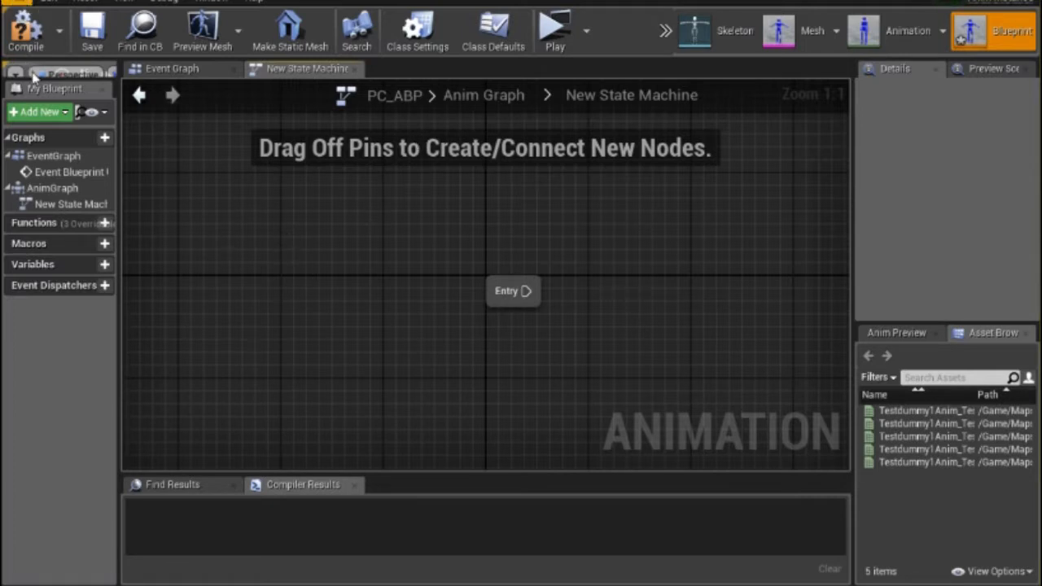
{"action": "left_click_drag", "start_coordinate": [43, 81], "coordinate": [55, 151]}
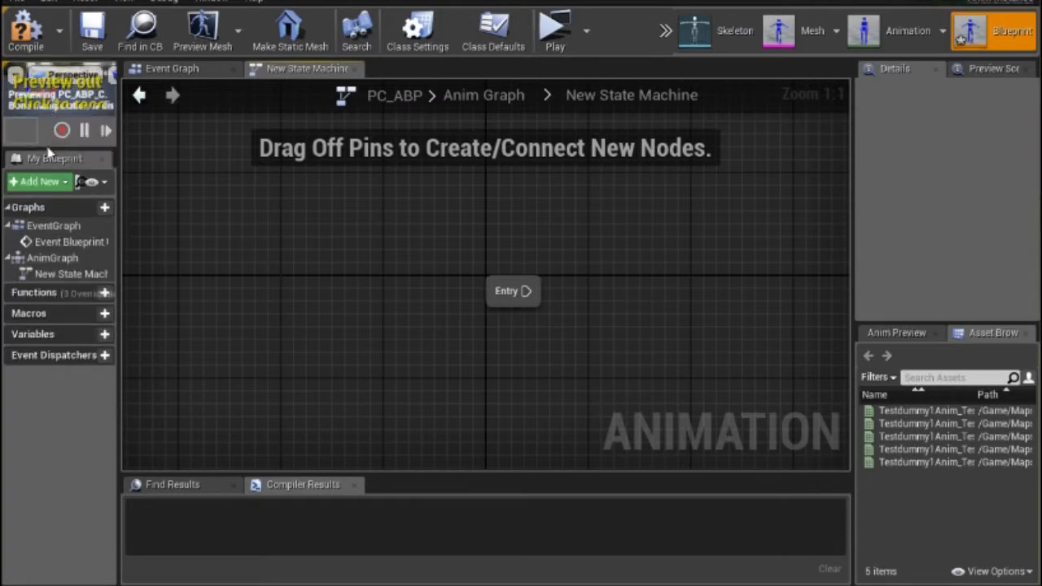
{"action": "left_click_drag", "start_coordinate": [46, 147], "coordinate": [81, 251]}
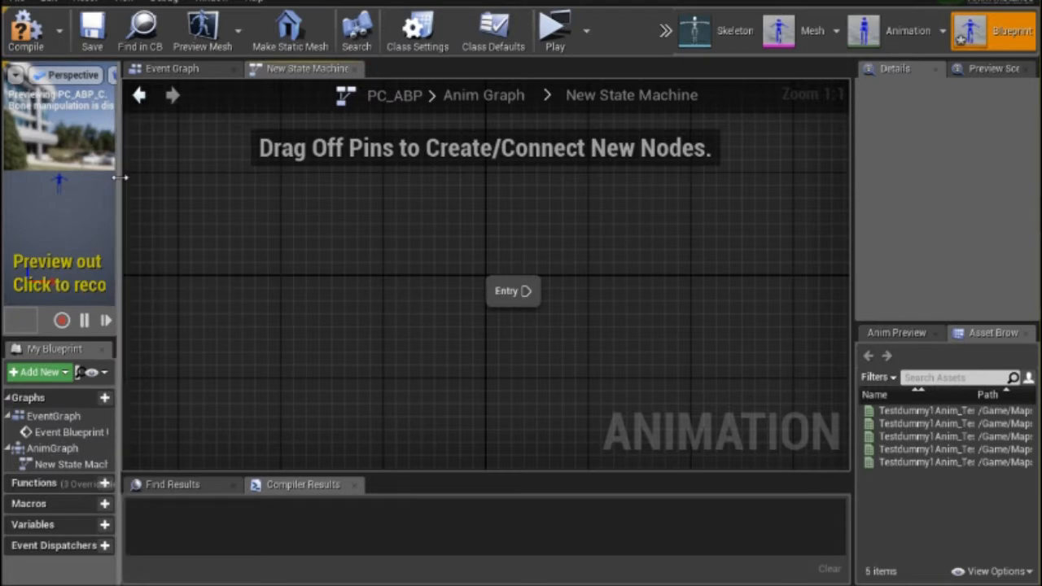
{"action": "left_click_drag", "start_coordinate": [121, 176], "coordinate": [228, 171]}
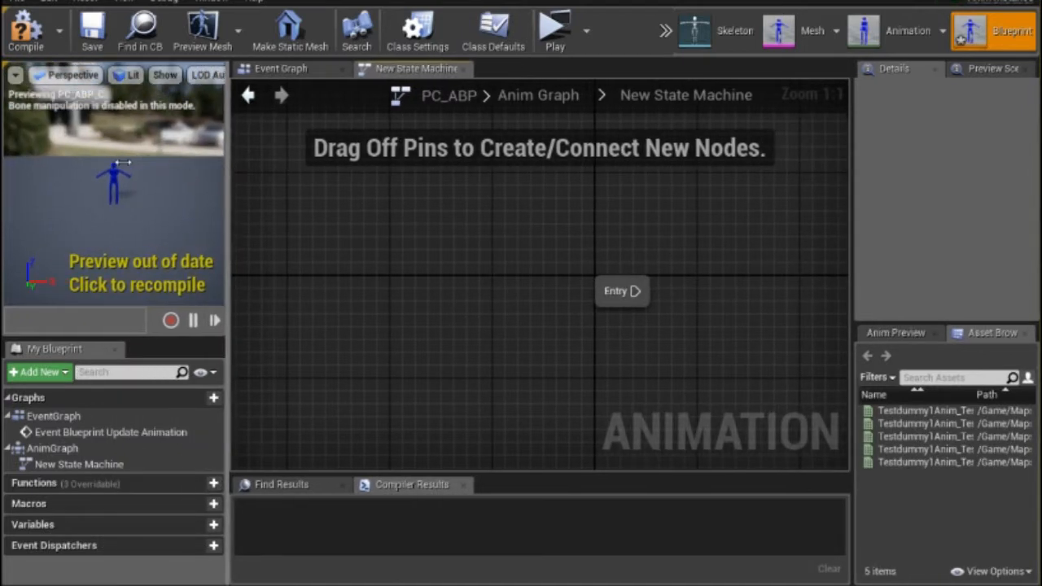
{"action": "scroll", "coordinate": [114, 167], "scroll_direction": "up", "scroll_amount": 5}
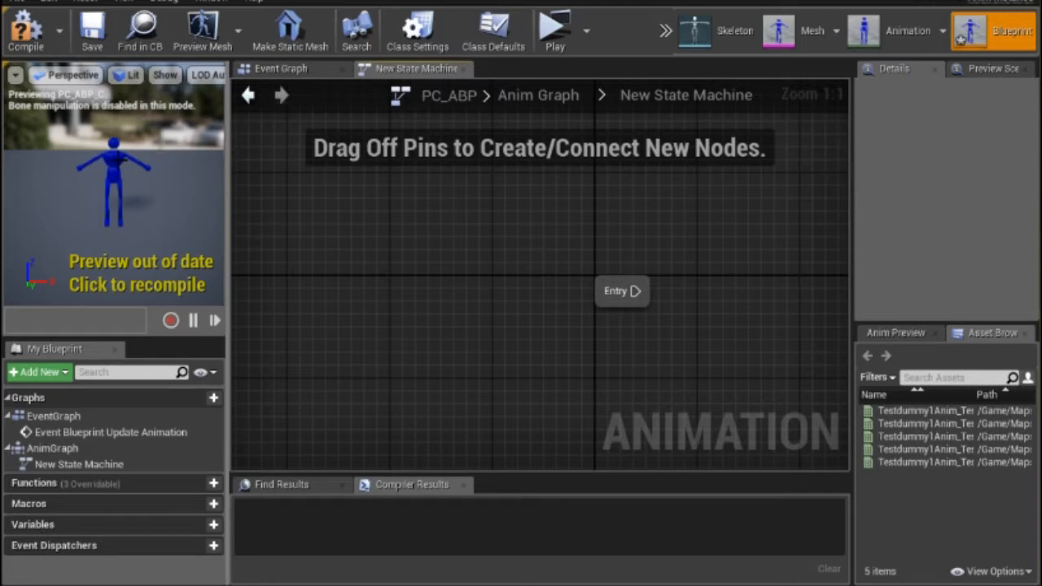
{"action": "scroll", "coordinate": [114, 167], "scroll_direction": "up", "scroll_amount": 5}
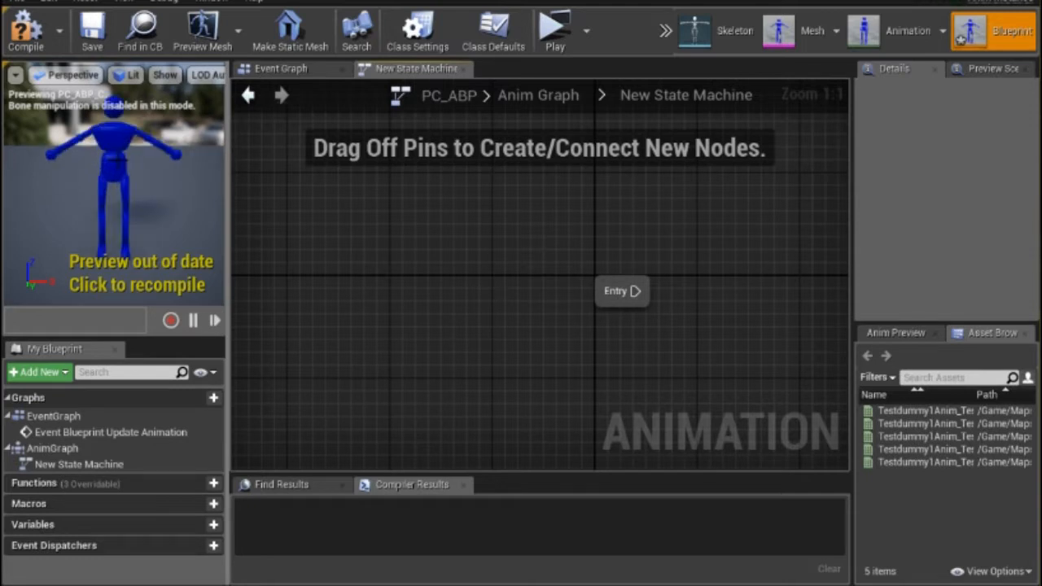
{"action": "scroll", "coordinate": [114, 167], "scroll_direction": "down", "scroll_amount": 3}
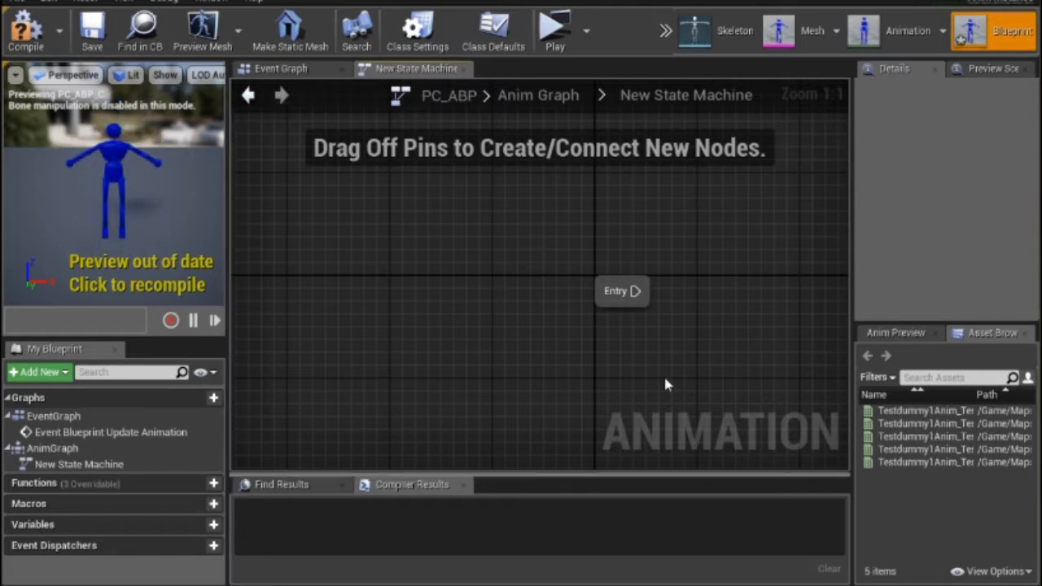
- Add the Testdummy1Anim_TestDummy_IdleTest animation as a state and connect Entry to it
{"action": "left_click_drag", "start_coordinate": [663, 374], "coordinate": [654, 316]}
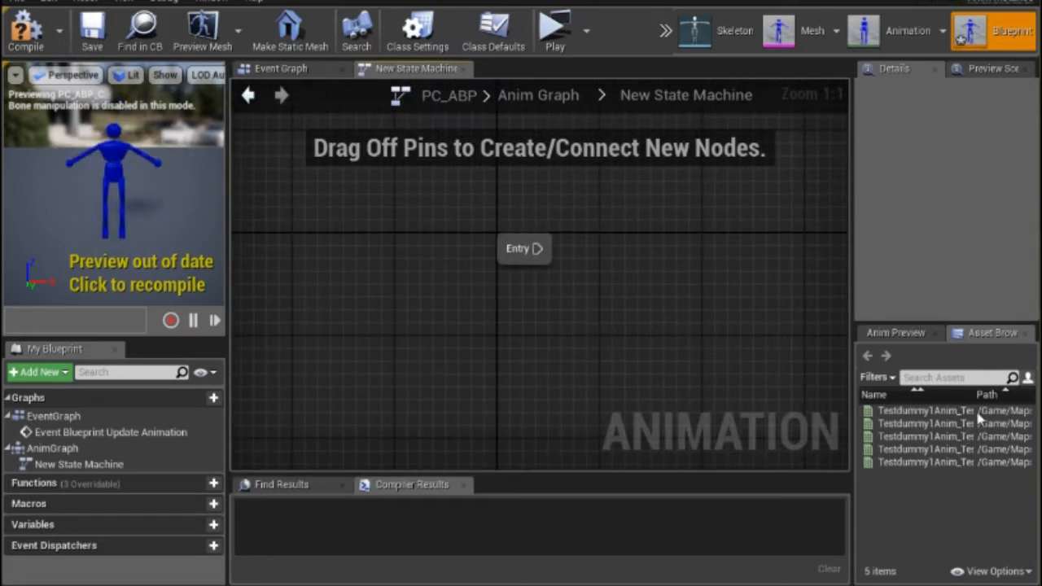
{"action": "mouse_move", "coordinate": [943, 417]}
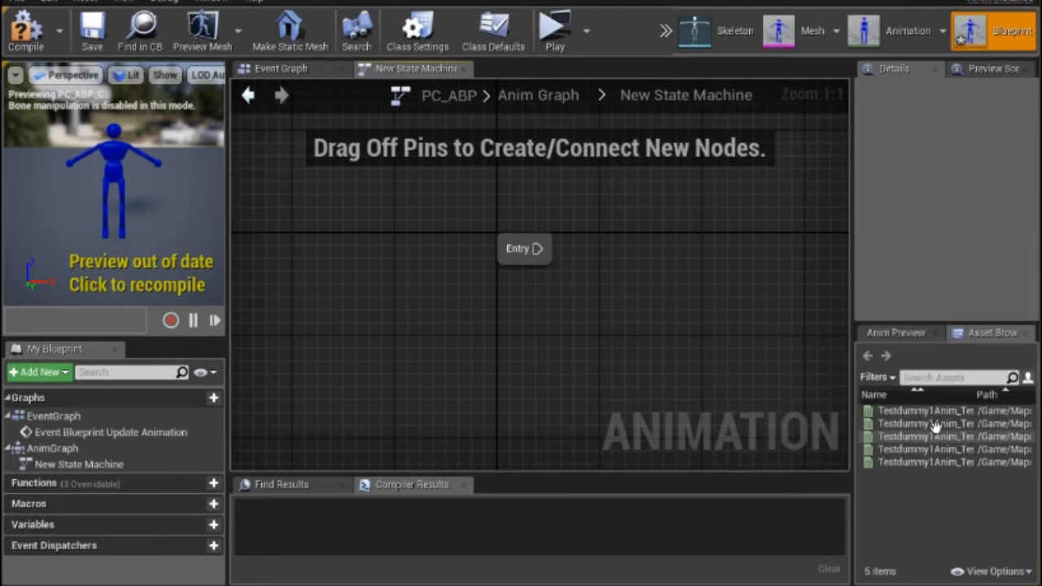
{"action": "left_click_drag", "start_coordinate": [935, 424], "coordinate": [622, 240]}
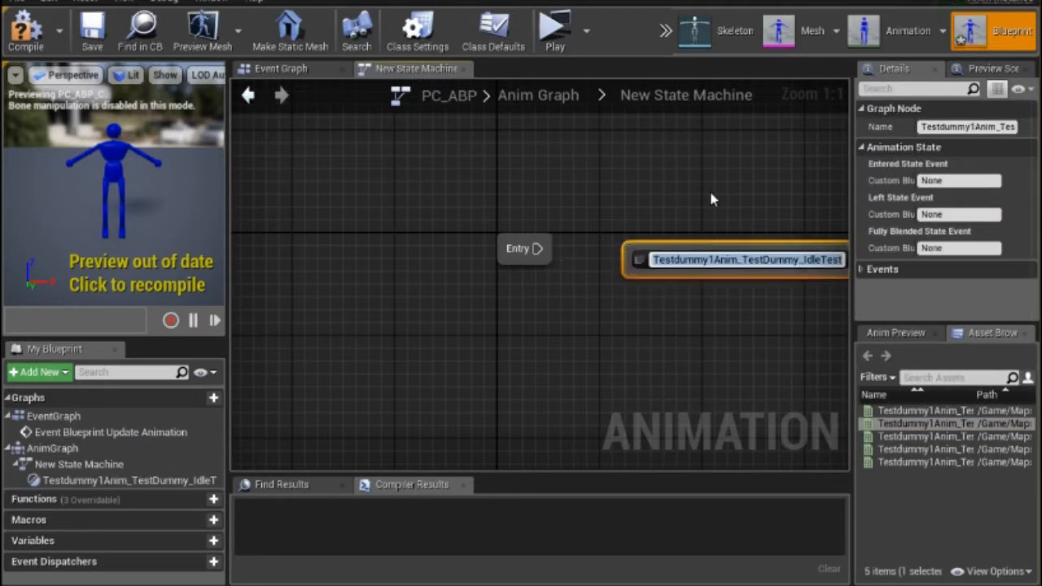
{"action": "left_click", "coordinate": [660, 219]}
{"action": "left_click_drag", "start_coordinate": [537, 248], "coordinate": [635, 265]}
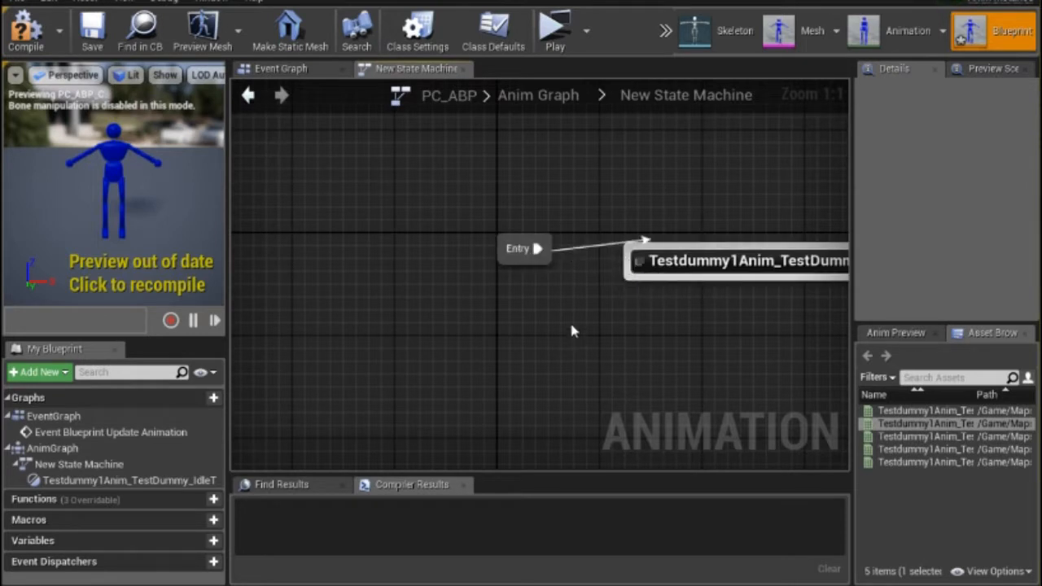
- Nudge the idle state closer to Entry, compile PC_ABP, and play the level briefly to check the character's pose
{"action": "mouse_move", "coordinate": [698, 275]}
{"action": "left_mouse_down"}
{"action": "mouse_move", "coordinate": [697, 253]}
{"action": "mouse_move", "coordinate": [685, 266]}
{"action": "left_mouse_up"}
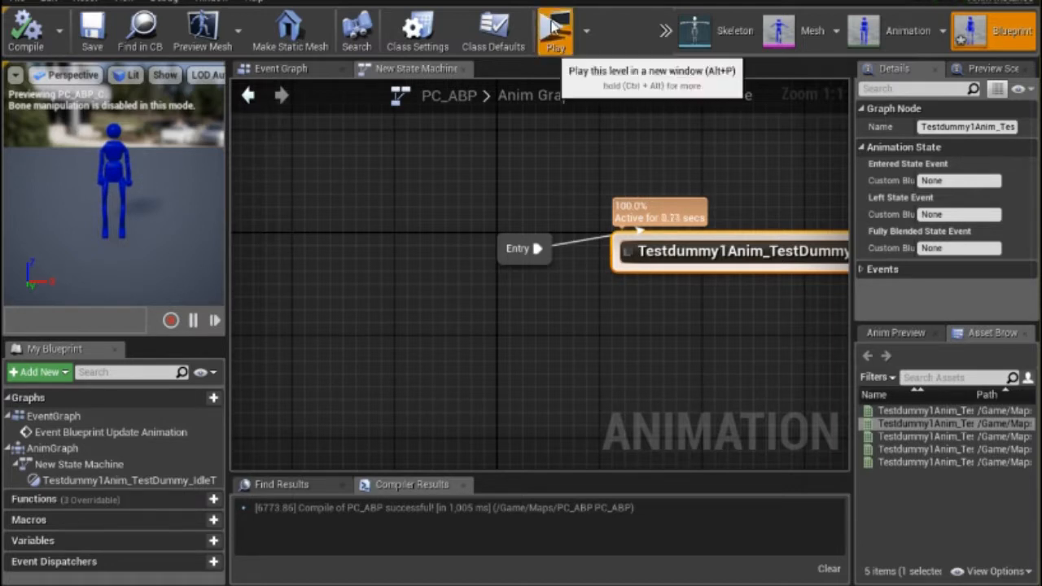
{"action": "left_click", "coordinate": [555, 33]}
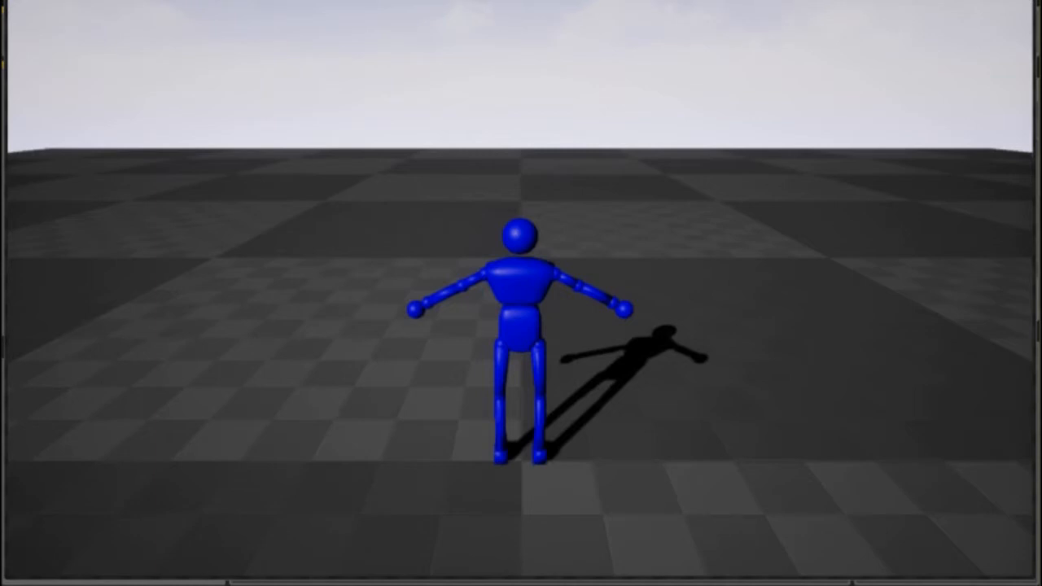
{"action": "key", "text": "Escape"}
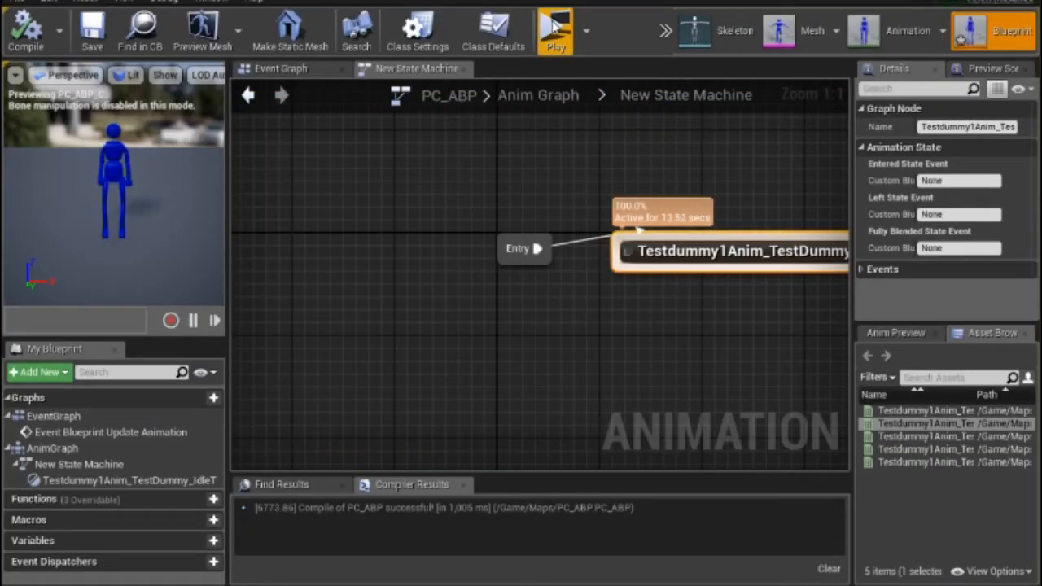
- Inspect the Mesh component of PC_BP in its viewport, including the classes available for its Anim Class
{"action": "left_click", "coordinate": [310, 224]}
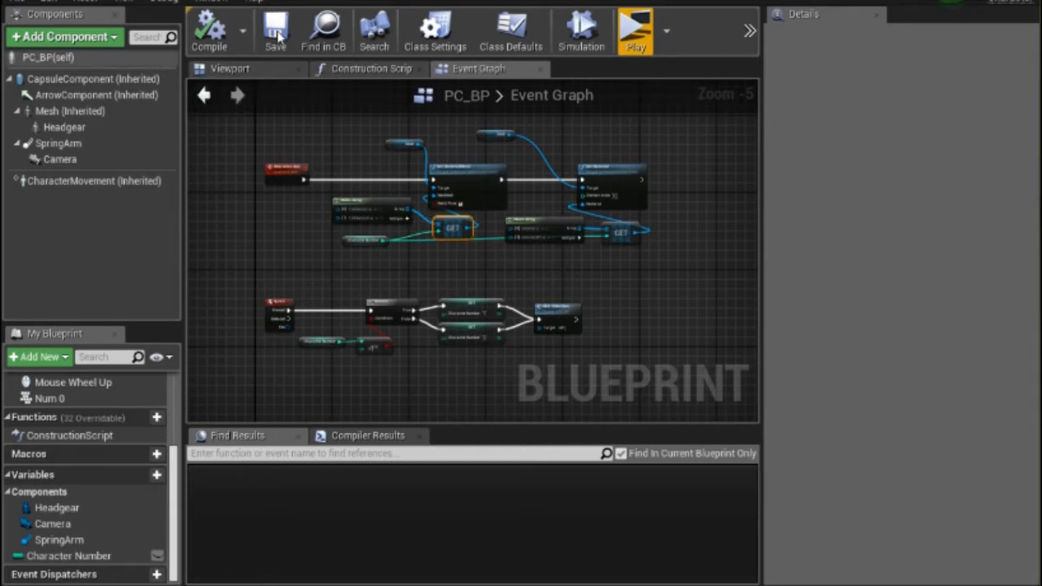
{"action": "left_click", "coordinate": [233, 70]}
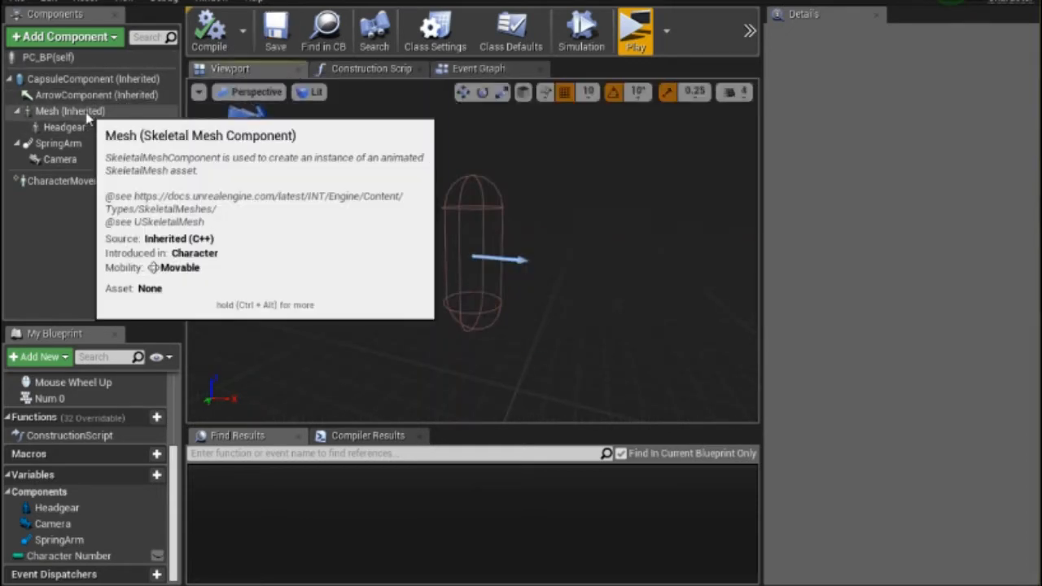
{"action": "left_click", "coordinate": [87, 114]}
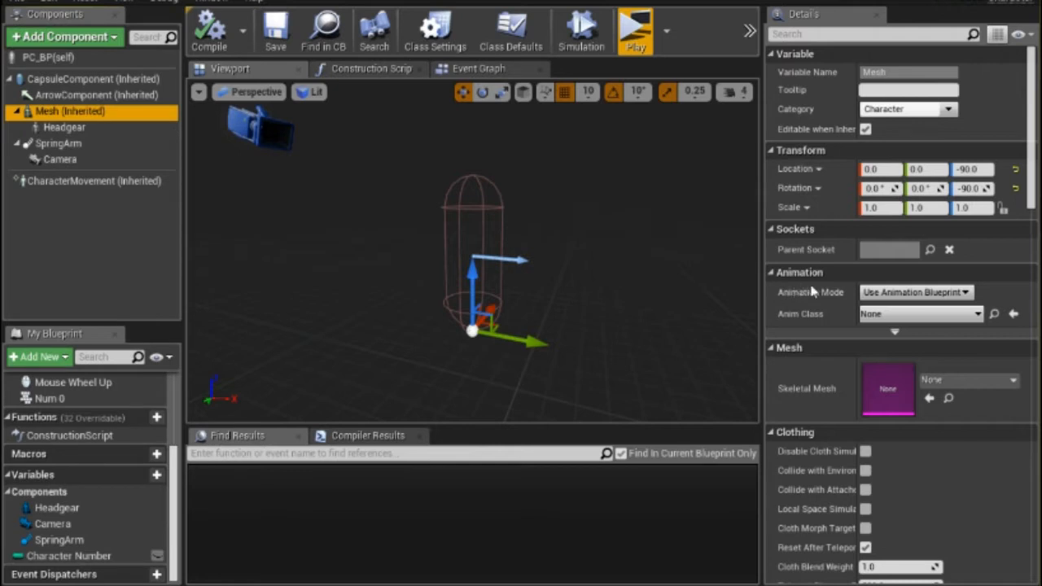
{"action": "left_click", "coordinate": [976, 316]}
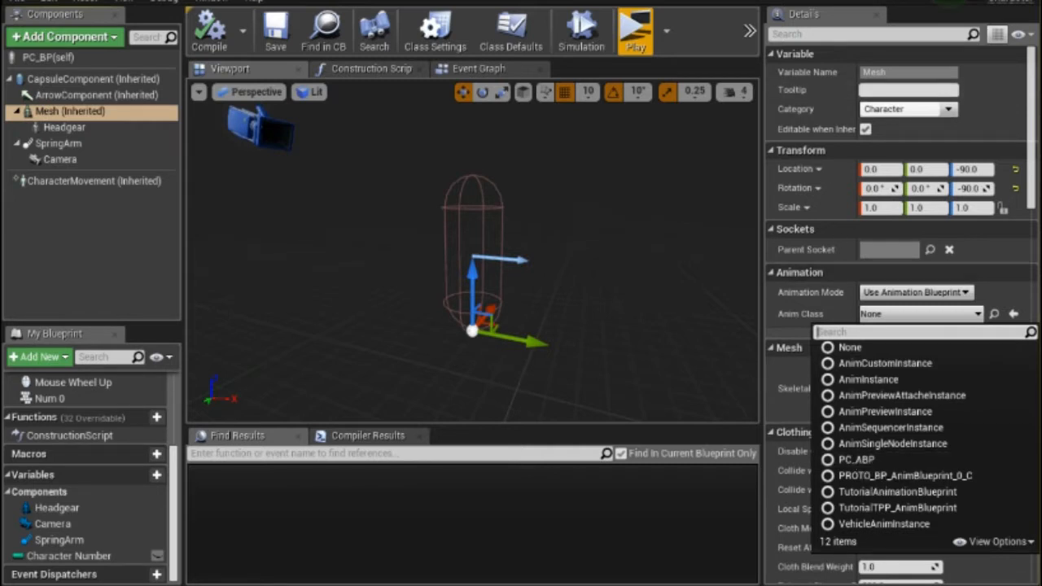
{"action": "left_click", "coordinate": [955, 314]}
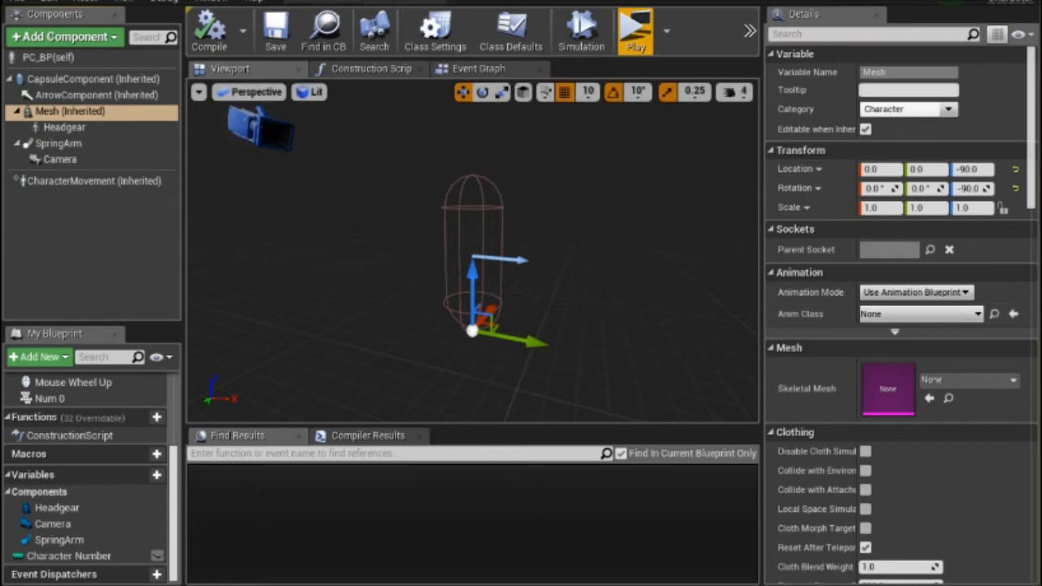
- Add a Set Anim Instance Class (Mesh) node to the PC_BP Event Graph, executed after the Set Material node
{"action": "left_click", "coordinate": [476, 72]}
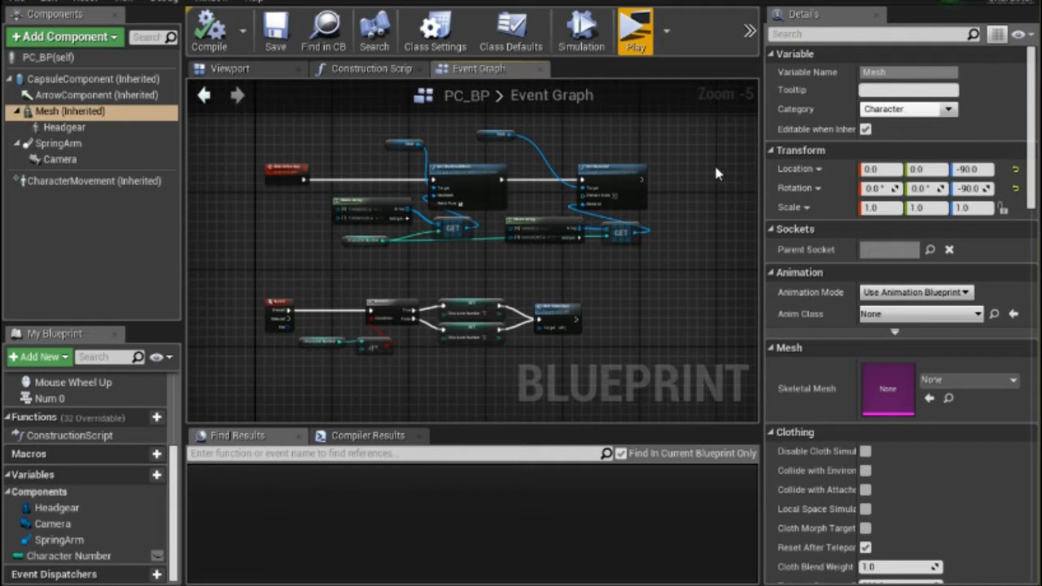
{"action": "scroll", "coordinate": [698, 173], "scroll_direction": "up", "scroll_amount": 4}
{"action": "scroll", "coordinate": [698, 170], "scroll_direction": "up", "scroll_amount": 1}
{"action": "left_click_drag", "start_coordinate": [678, 184], "coordinate": [611, 212]}
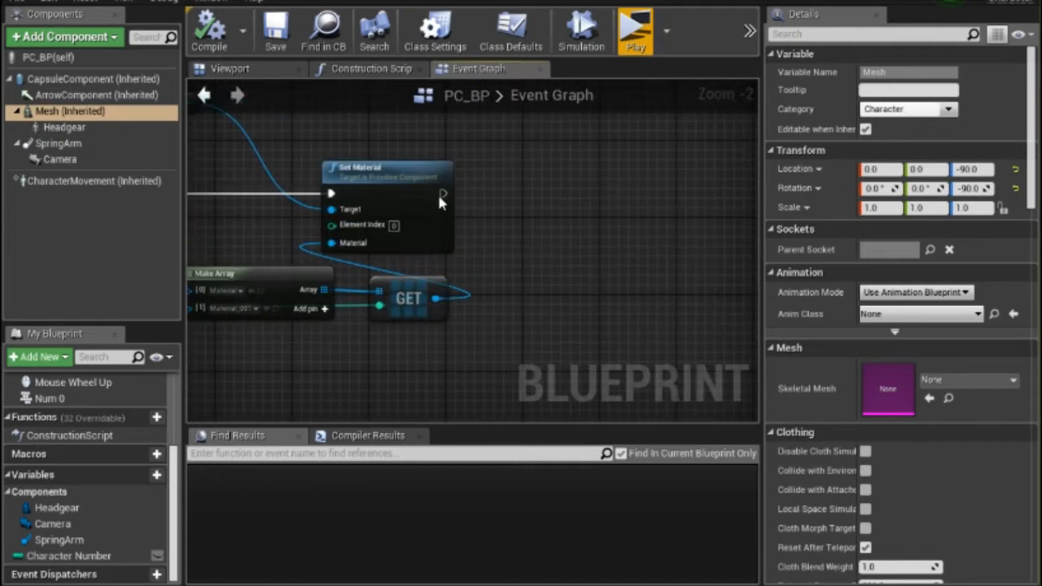
{"action": "left_click_drag", "start_coordinate": [442, 193], "coordinate": [628, 201]}
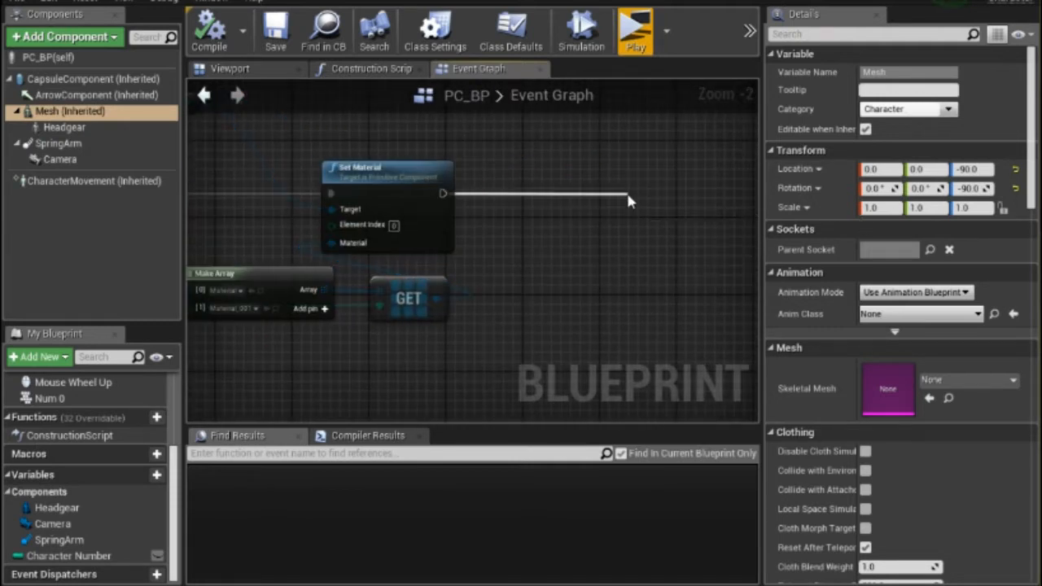
{"action": "type", "text": "anim"}
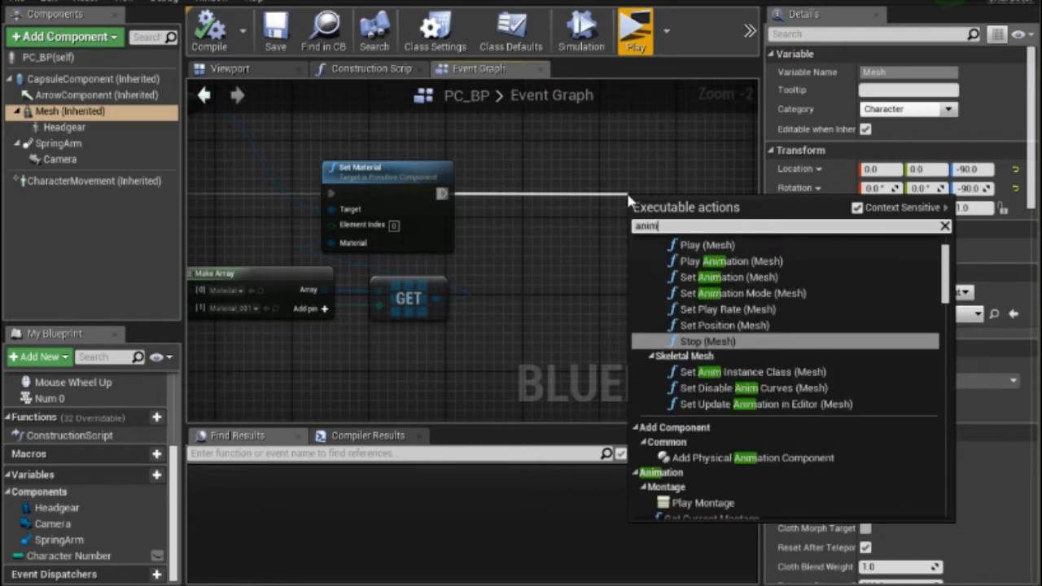
{"action": "type", "text": " class"}
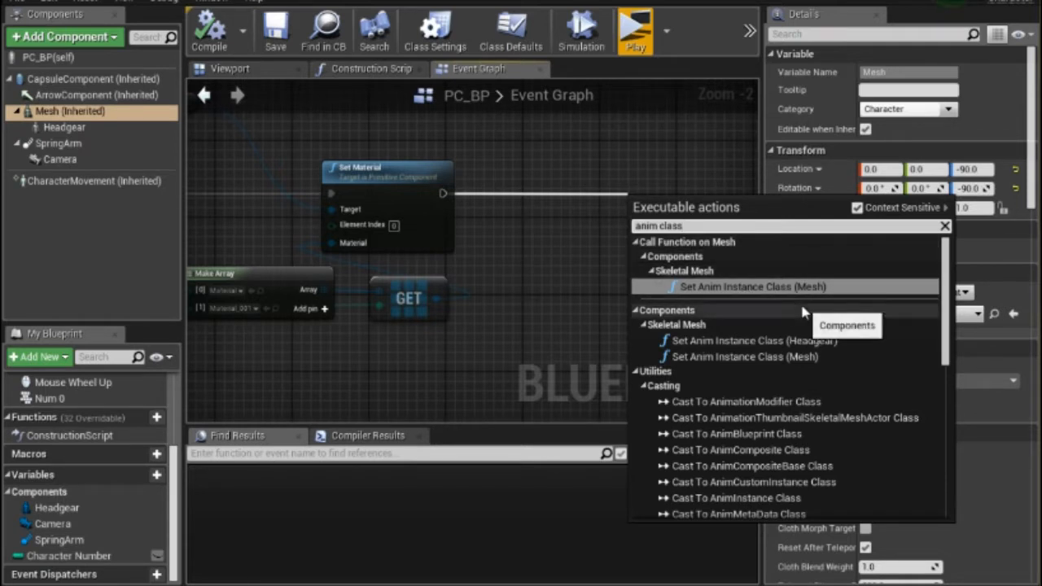
{"action": "left_click", "coordinate": [763, 293]}
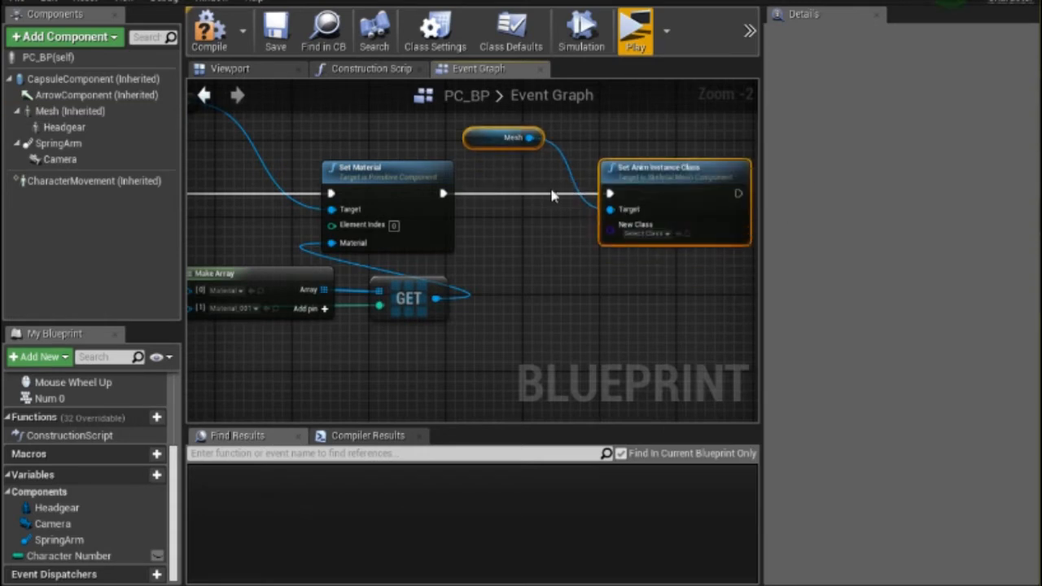
- Delete the two extra Mesh references and wire the remaining one to the Set Material and Set Anim Instance Class targets
{"action": "scroll", "coordinate": [542, 167], "scroll_direction": "down", "scroll_amount": 3}
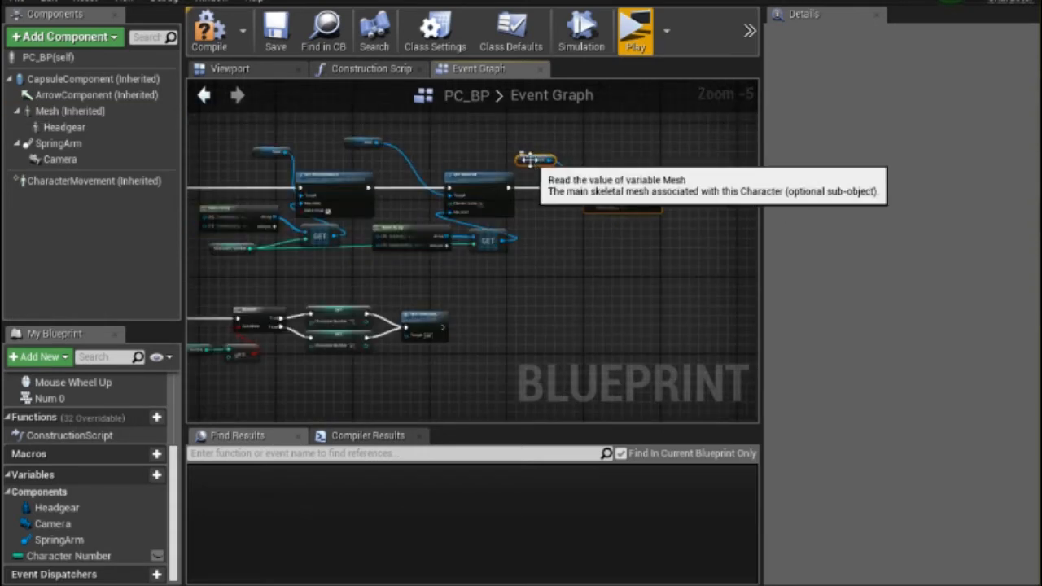
{"action": "left_click", "coordinate": [531, 159]}
{"action": "scroll", "coordinate": [420, 156], "scroll_direction": "up", "scroll_amount": 2}
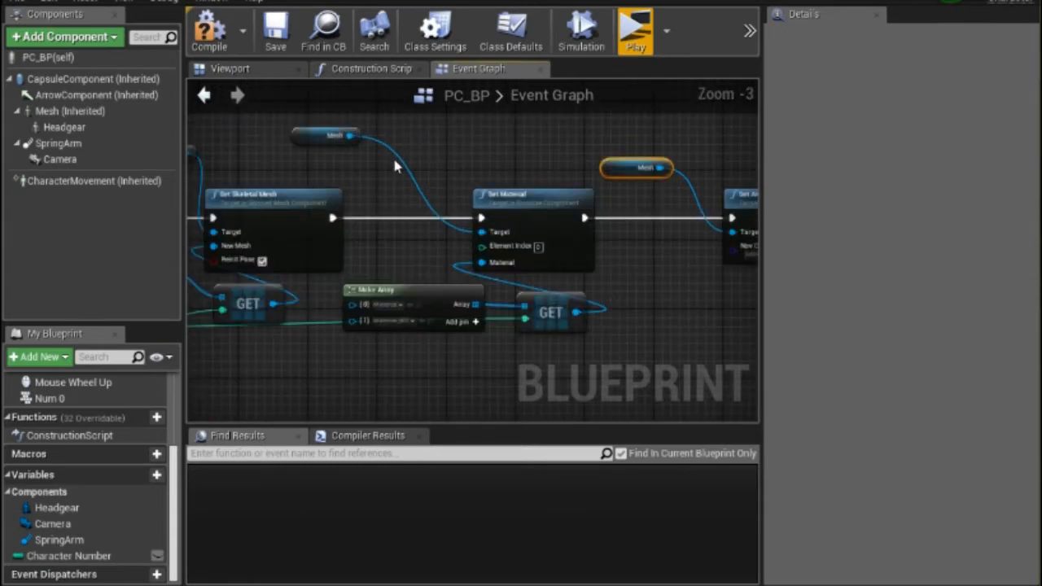
{"action": "scroll", "coordinate": [395, 165], "scroll_direction": "down", "scroll_amount": 1}
{"action": "left_click_drag", "start_coordinate": [318, 124], "coordinate": [596, 177]}
{"action": "key", "text": "Delete"}
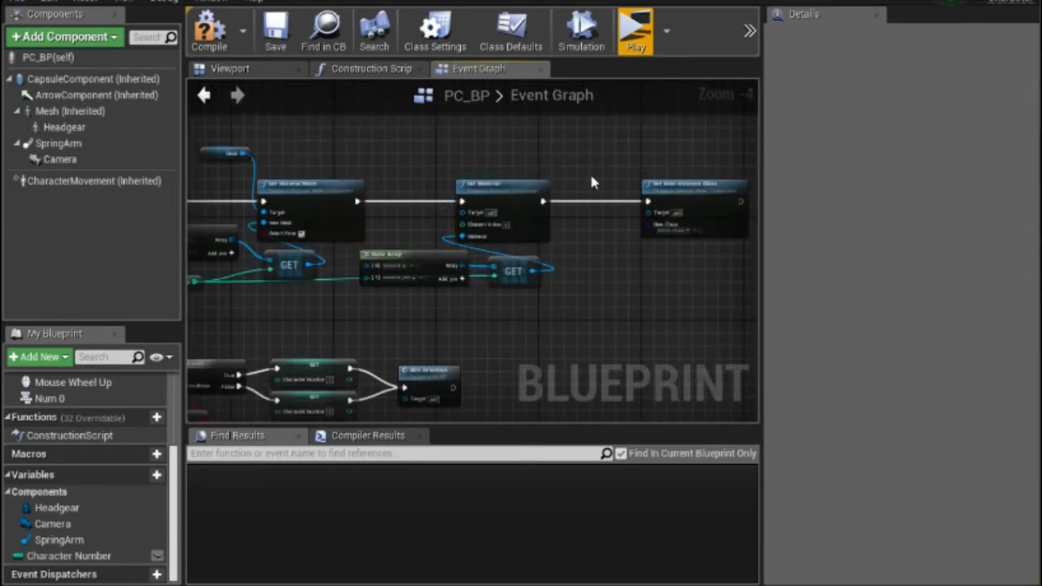
{"action": "left_click_drag", "start_coordinate": [244, 155], "coordinate": [655, 213]}
- Set New Class on the Set Anim Instance Class node to PC_ABP
{"action": "scroll", "coordinate": [651, 220], "scroll_direction": "up", "scroll_amount": 4}
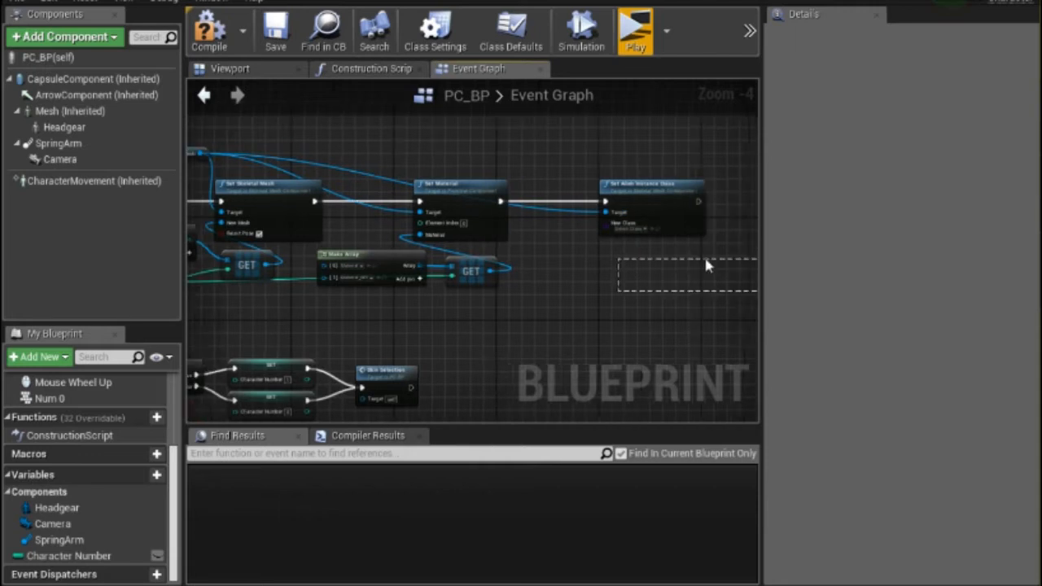
{"action": "left_click", "coordinate": [609, 230]}
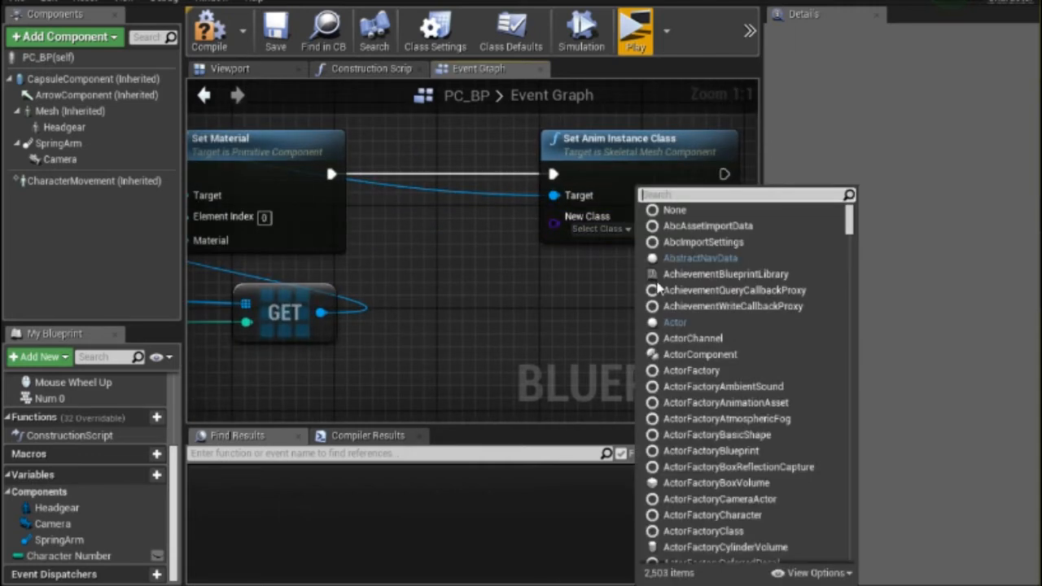
{"action": "scroll", "coordinate": [748, 358], "scroll_direction": "down", "scroll_amount": 3}
{"action": "scroll", "coordinate": [742, 359], "scroll_direction": "down", "scroll_amount": 2}
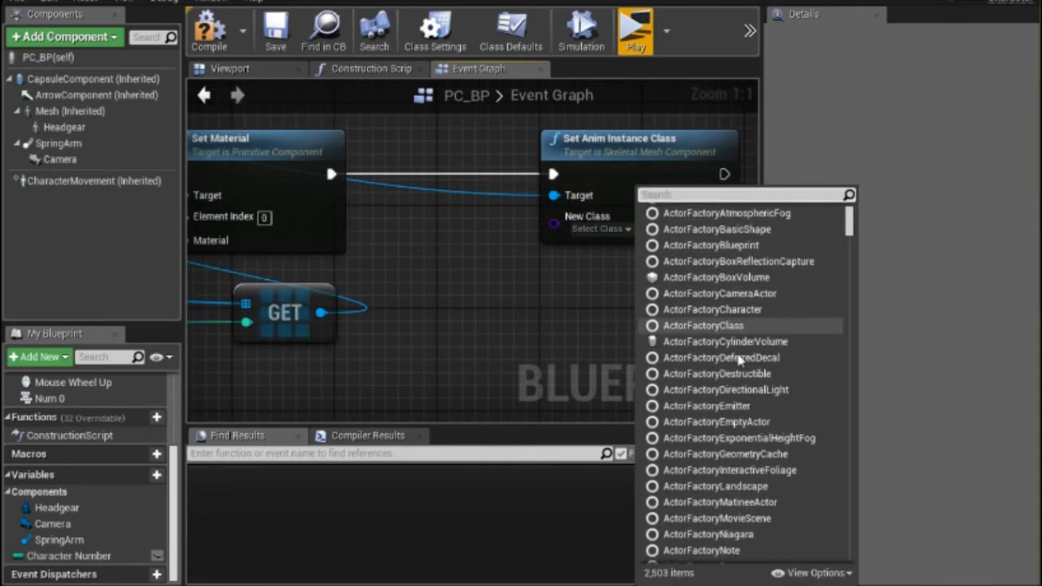
{"action": "type", "text": "pc"}
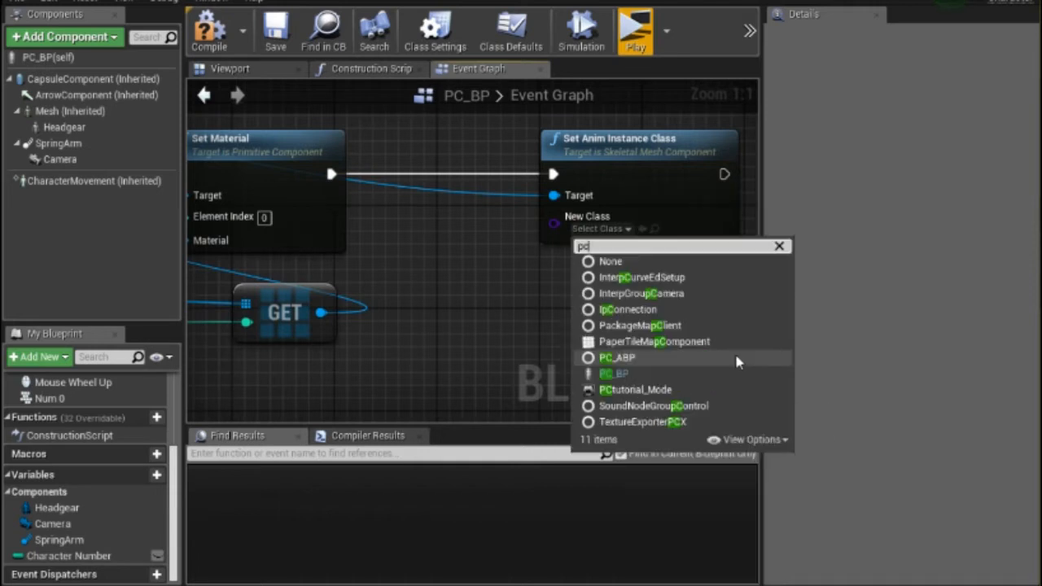
{"action": "left_click", "coordinate": [617, 359]}
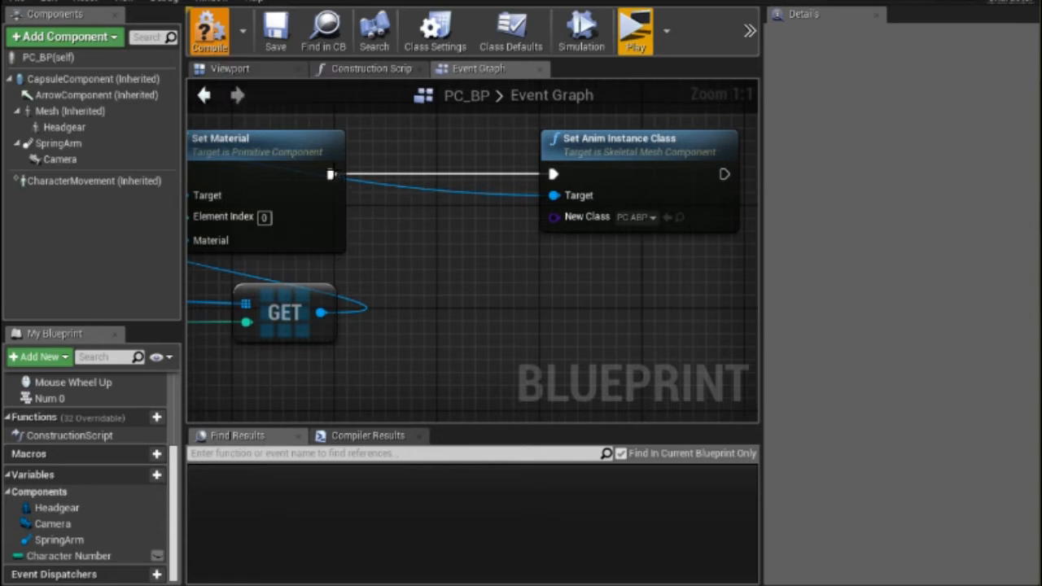
- Play the level and move the character around to check its idle animation, ending the play session when done
{"action": "left_click", "coordinate": [638, 32]}
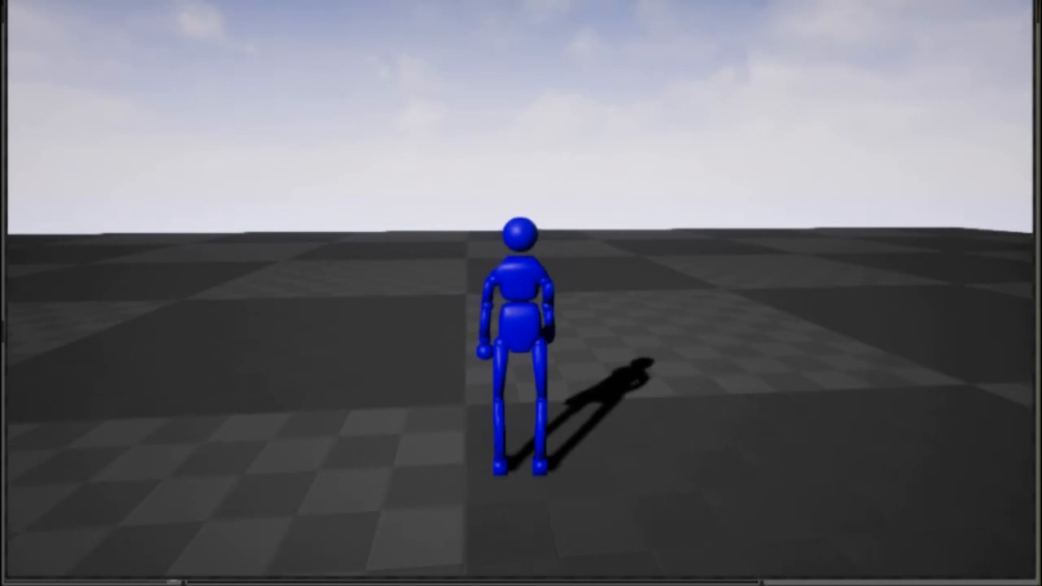
{"action": "key", "text": "a"}
{"action": "key", "text": "w"}
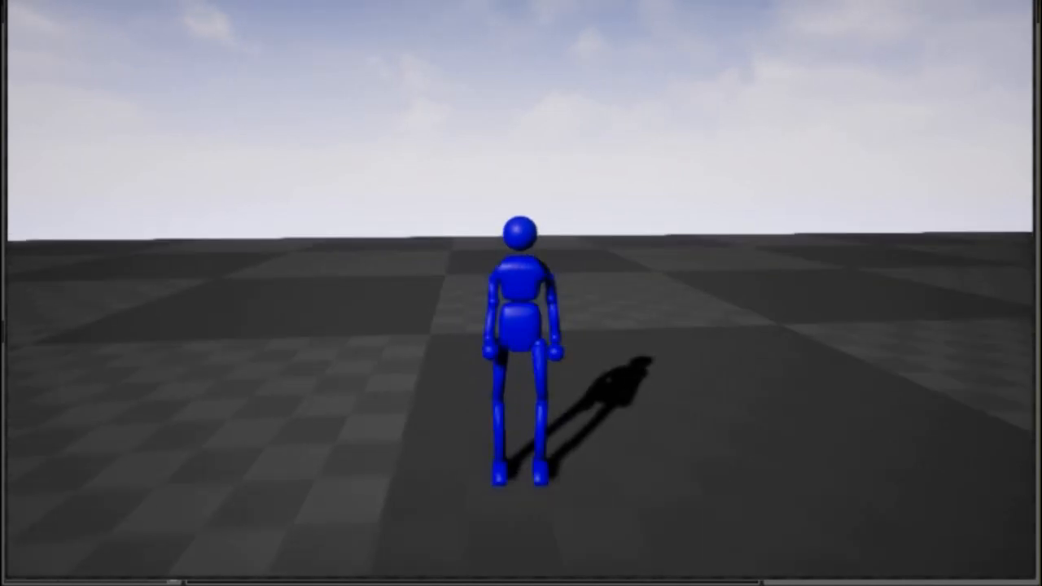
{"action": "key", "text": "s"}
{"action": "key", "text": "d"}
{"action": "key", "text": "w"}
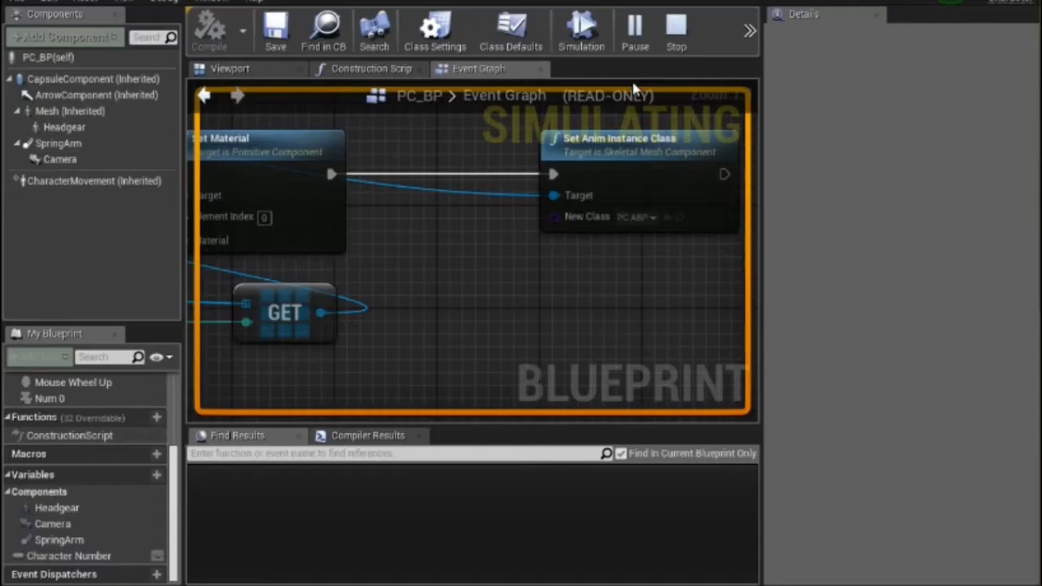
{"action": "key", "text": "Escape"}
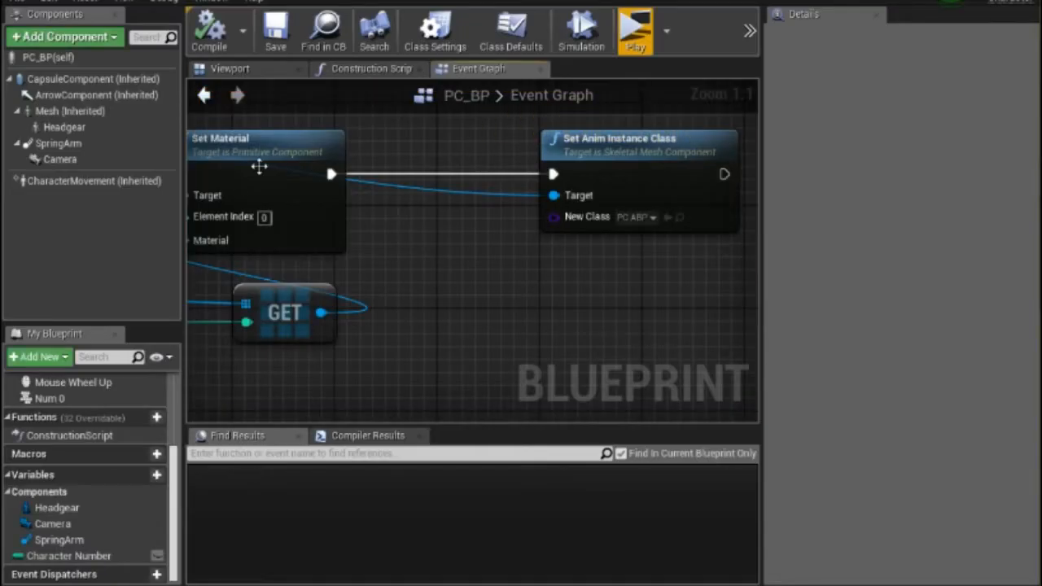
- Create a new animation blueprint in the Maps folder of the level editor's content, targeting Testdummy2_Skeleton
{"action": "scroll", "coordinate": [390, 217], "scroll_direction": "down", "scroll_amount": 1}
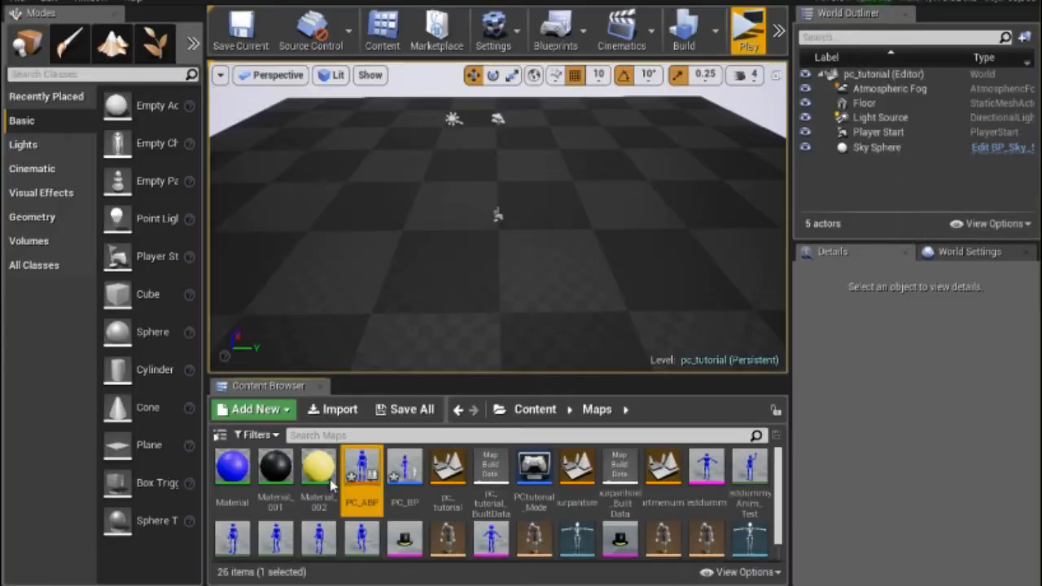
{"action": "left_click", "coordinate": [240, 410]}
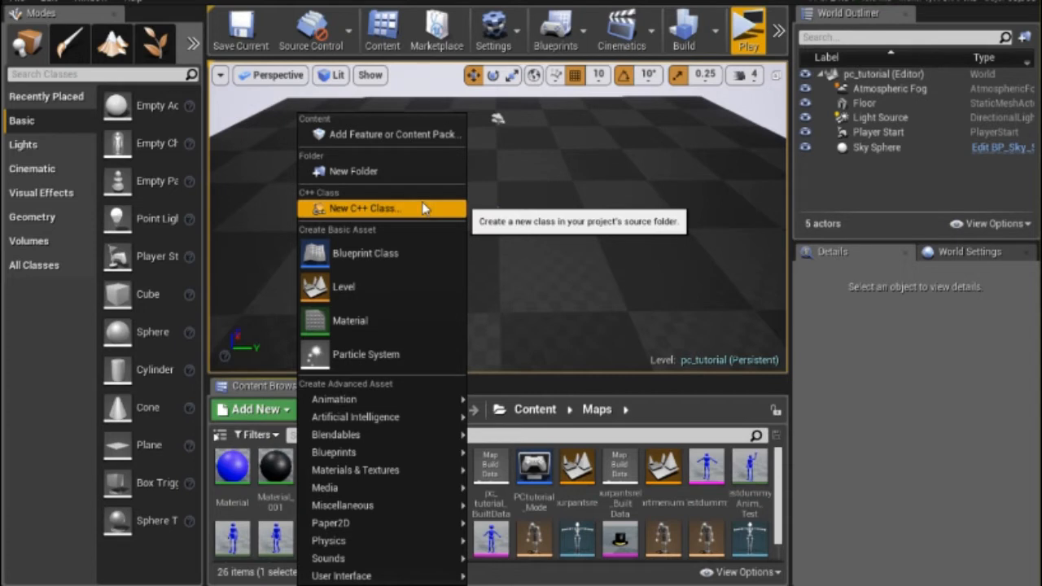
{"action": "mouse_move", "coordinate": [334, 399]}
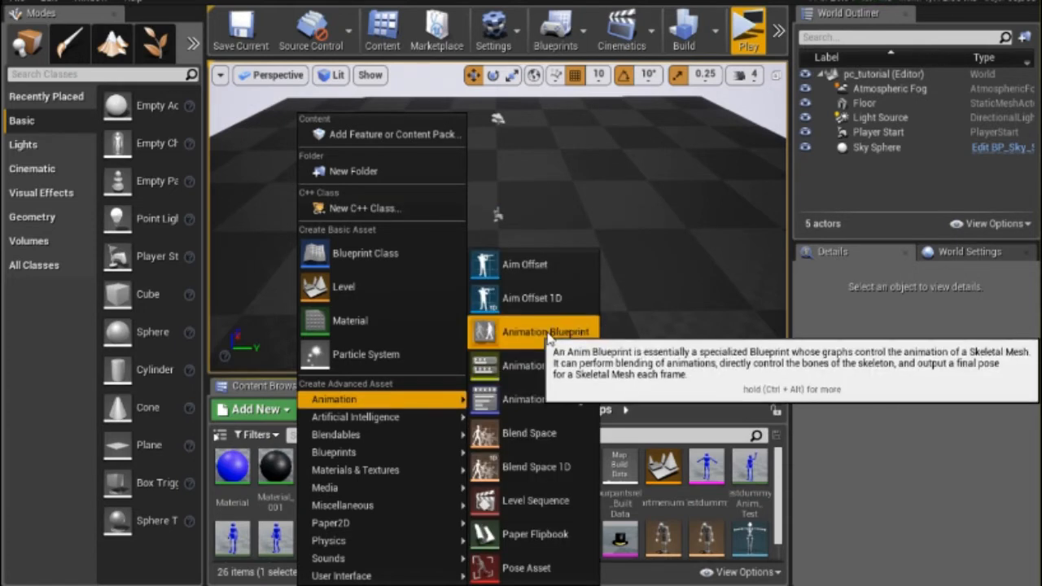
{"action": "left_click", "coordinate": [545, 332]}
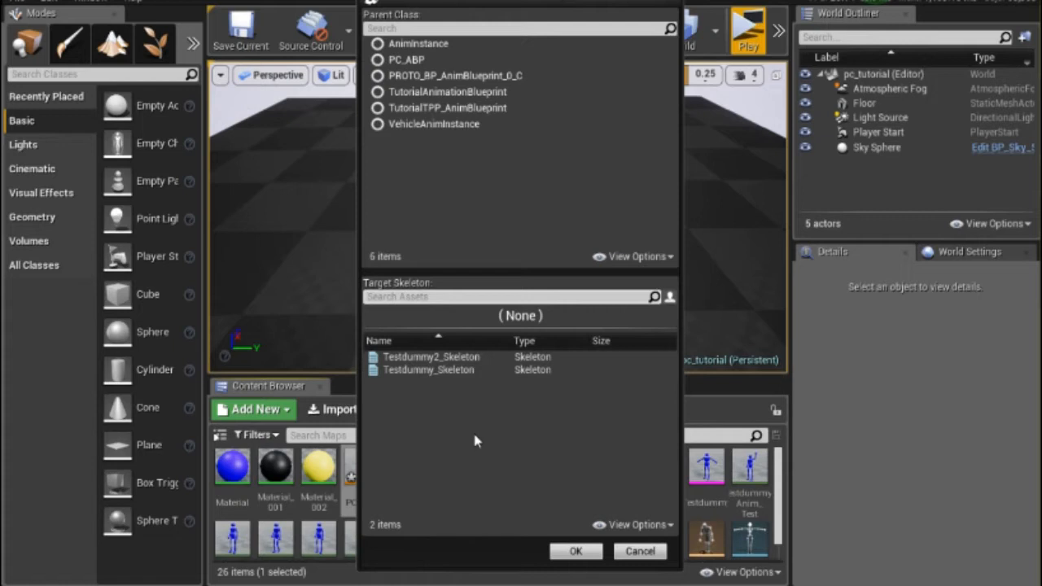
{"action": "left_click", "coordinate": [460, 358]}
{"action": "left_click", "coordinate": [578, 553]}
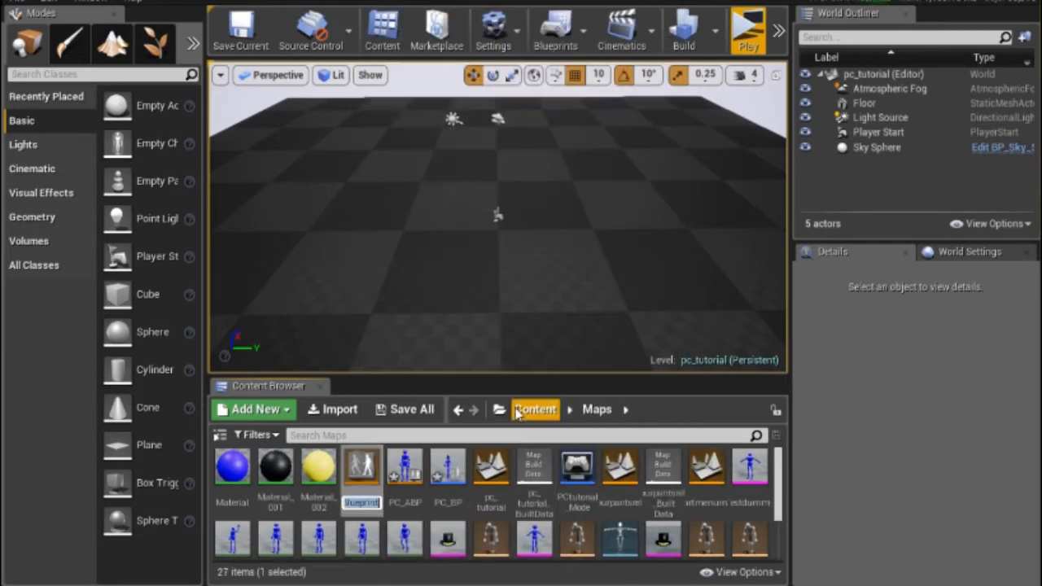
- Name the new animation blueprint Testdummy2_ABP
{"action": "type", "text": "Testd"}
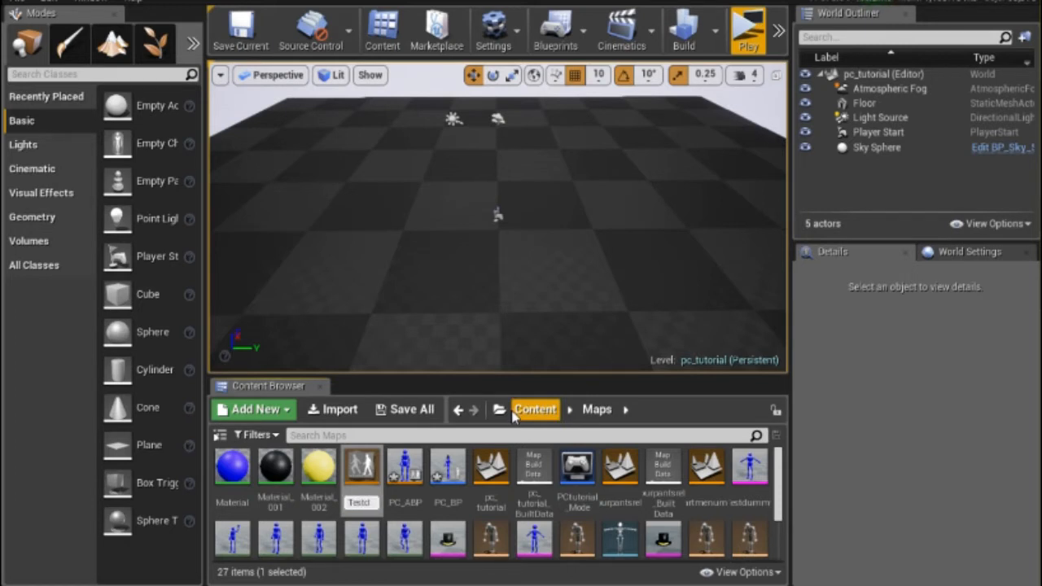
{"action": "type", "text": "ummy2"}
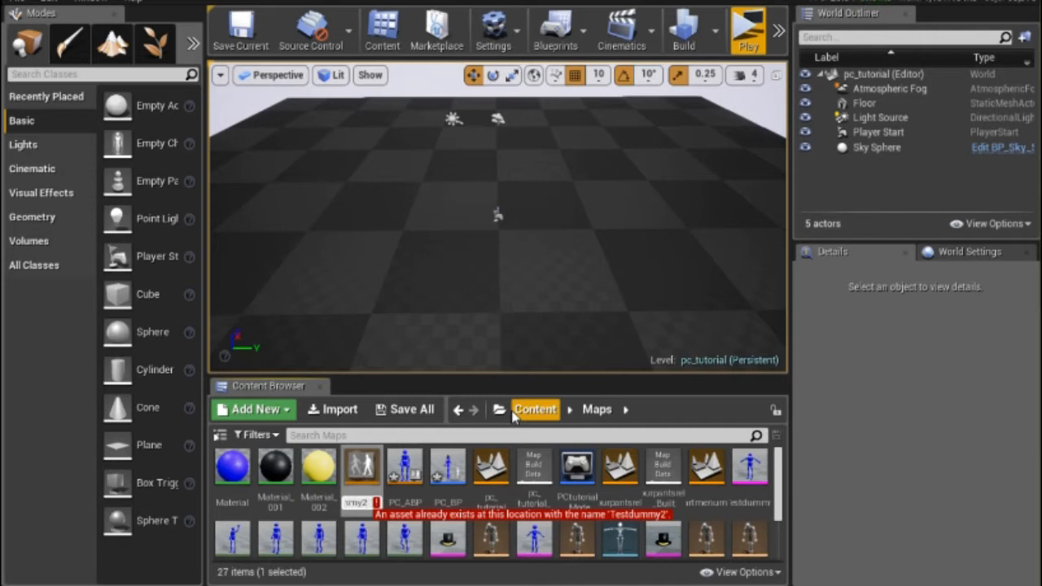
{"action": "type", "text": "_"}
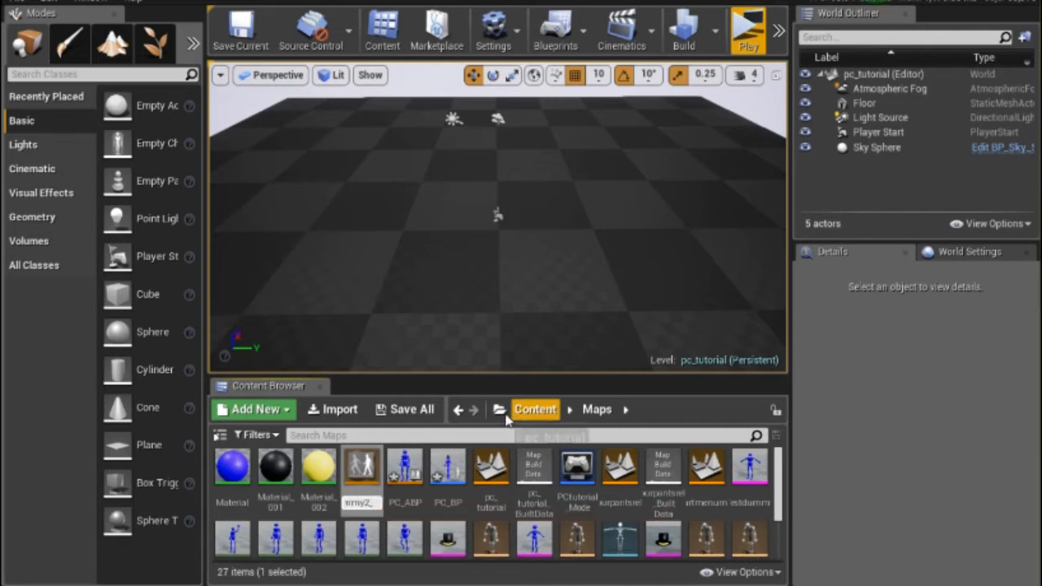
{"action": "type", "text": "AB"}
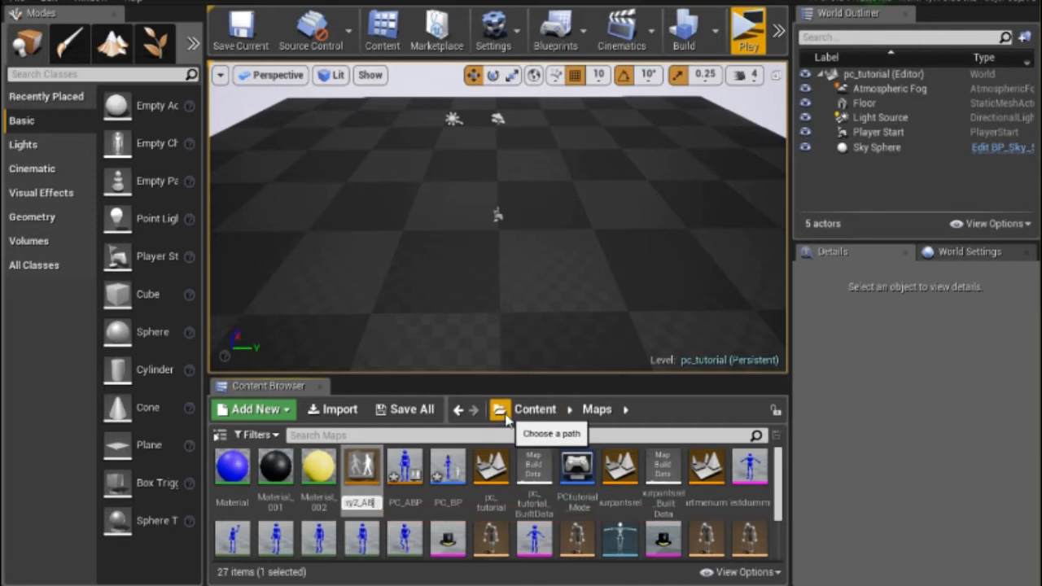
{"action": "type", "text": "P"}
{"action": "key", "text": "Return"}
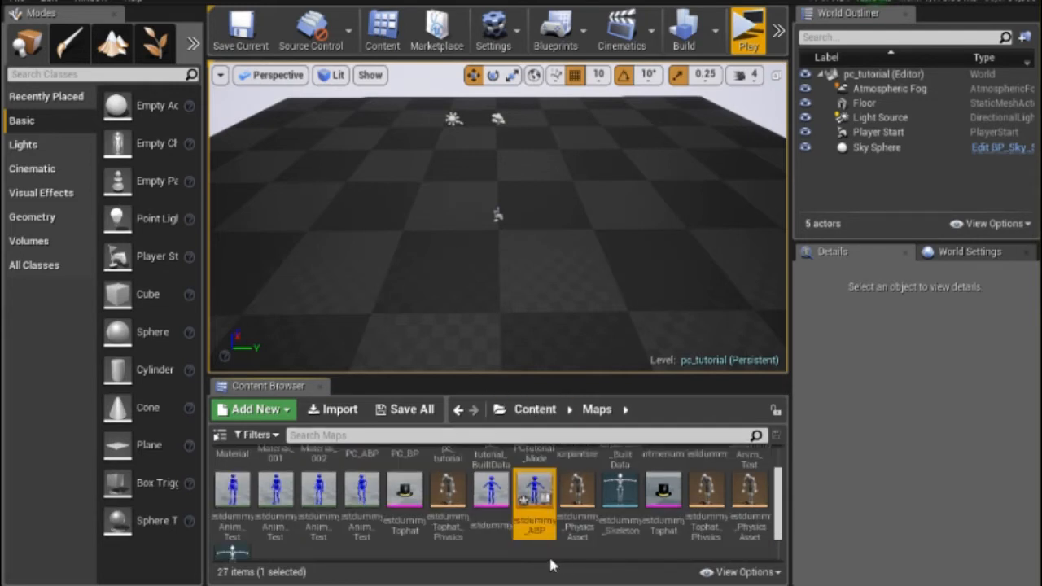
{"action": "left_click", "coordinate": [511, 523]}
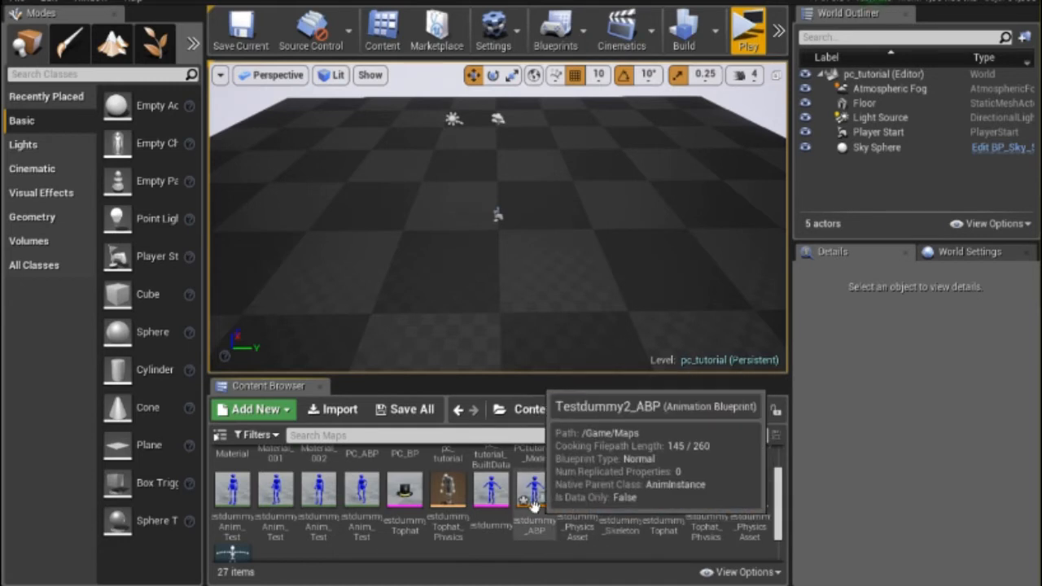
- In PC_BP's event graph, add an array Get node feeding New Class on the Set Anim Instance Class node
{"action": "mouse_move", "coordinate": [1033, 230]}
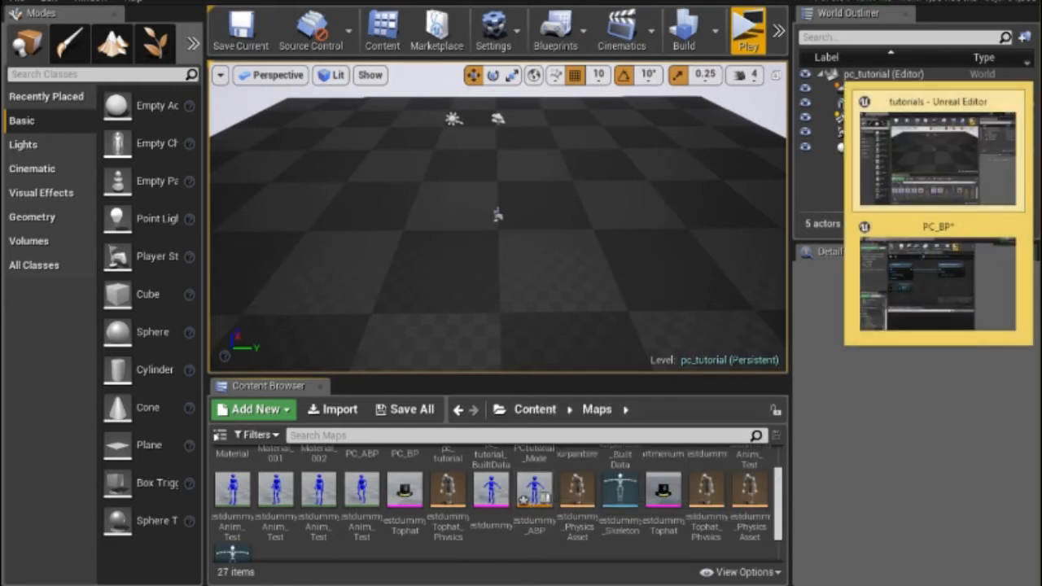
{"action": "left_click", "coordinate": [970, 232]}
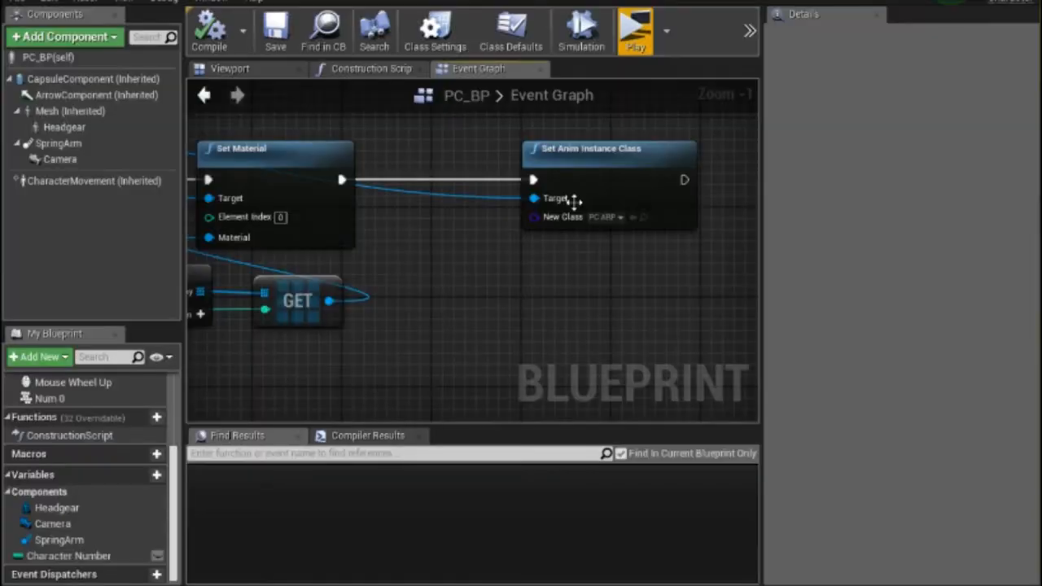
{"action": "scroll", "coordinate": [435, 224], "scroll_direction": "down", "scroll_amount": 1}
{"action": "left_click_drag", "start_coordinate": [430, 244], "coordinate": [523, 171]}
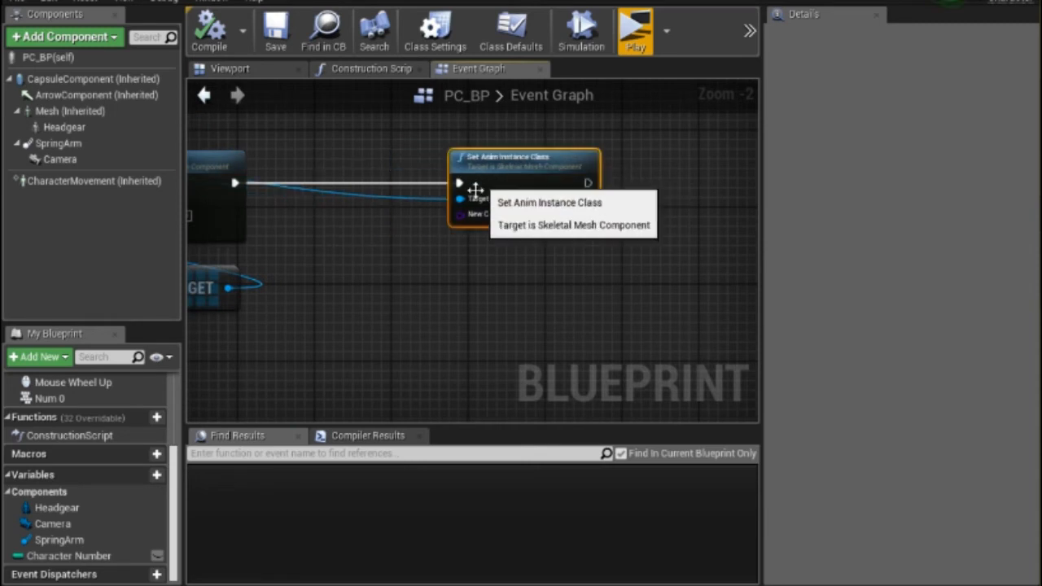
{"action": "left_click_drag", "start_coordinate": [460, 214], "coordinate": [513, 279]}
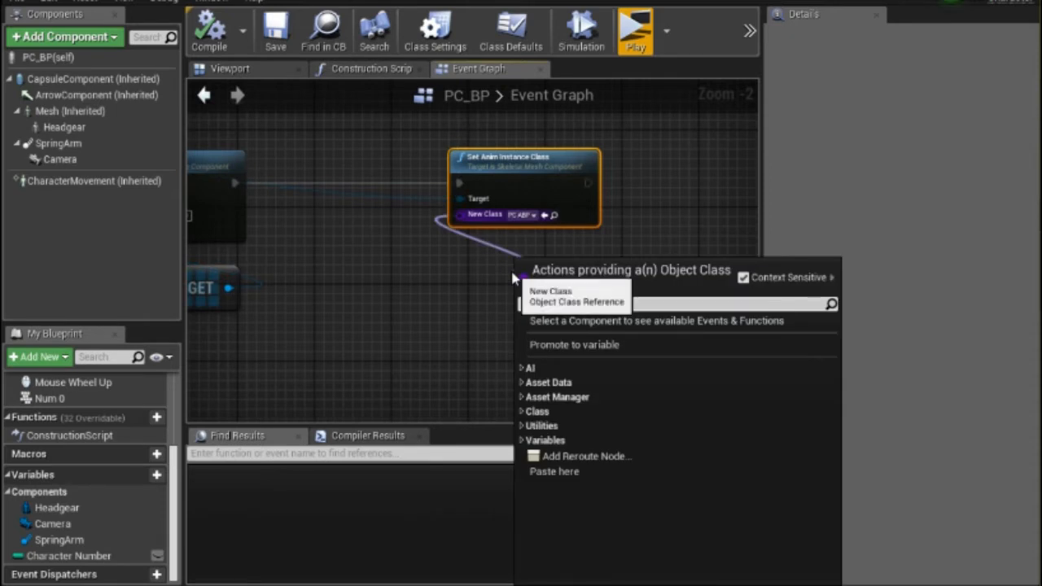
{"action": "type", "text": "get"}
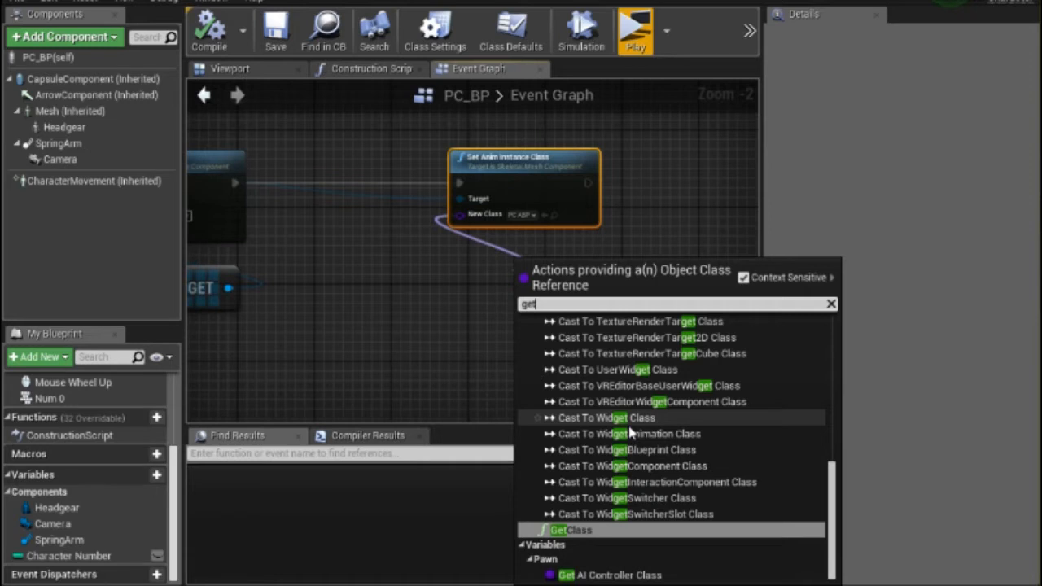
{"action": "scroll", "coordinate": [629, 433], "scroll_direction": "up", "scroll_amount": 10}
{"action": "left_click", "coordinate": [576, 522]}
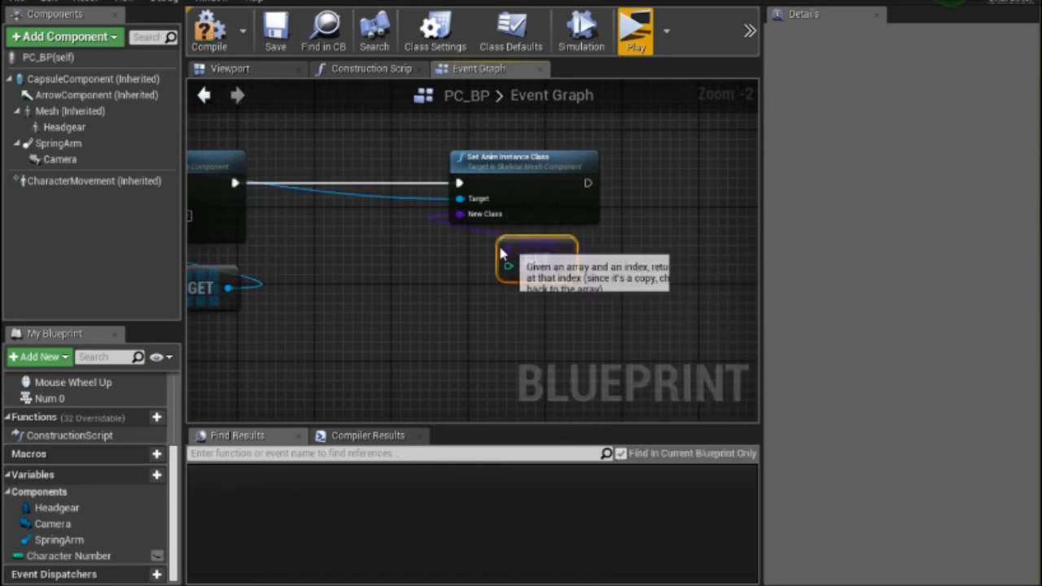
- Add a Make Array node feeding the new class Get node and give it a second element pin
{"action": "left_click_drag", "start_coordinate": [506, 249], "coordinate": [355, 235]}
{"action": "left_click", "coordinate": [471, 370]}
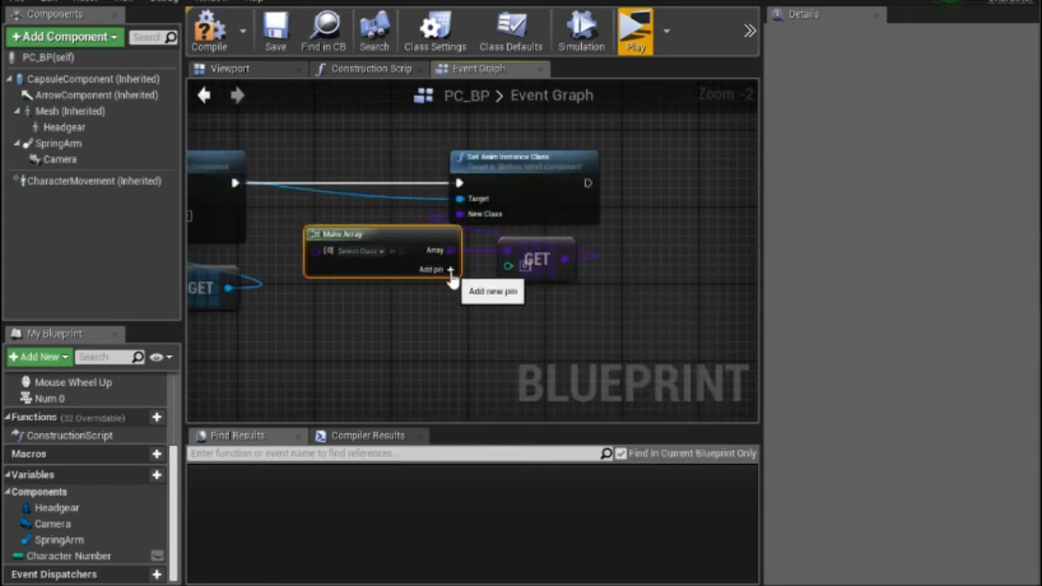
{"action": "left_click", "coordinate": [454, 271]}
- Set the class array's element 0 to PC_ABP and element 1 to Testdummy2_ABP
{"action": "left_click", "coordinate": [377, 252]}
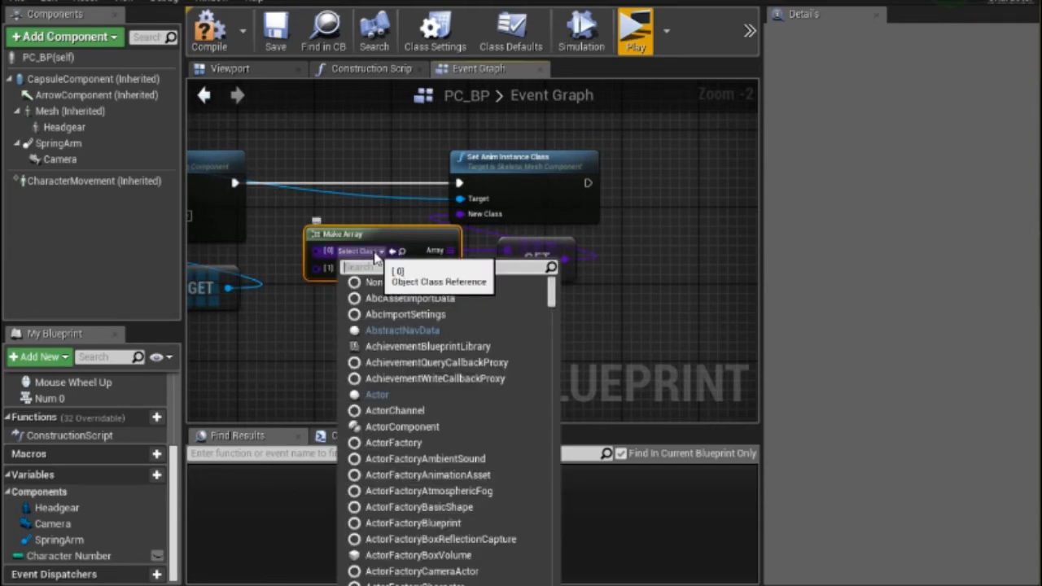
{"action": "type", "text": "pc"}
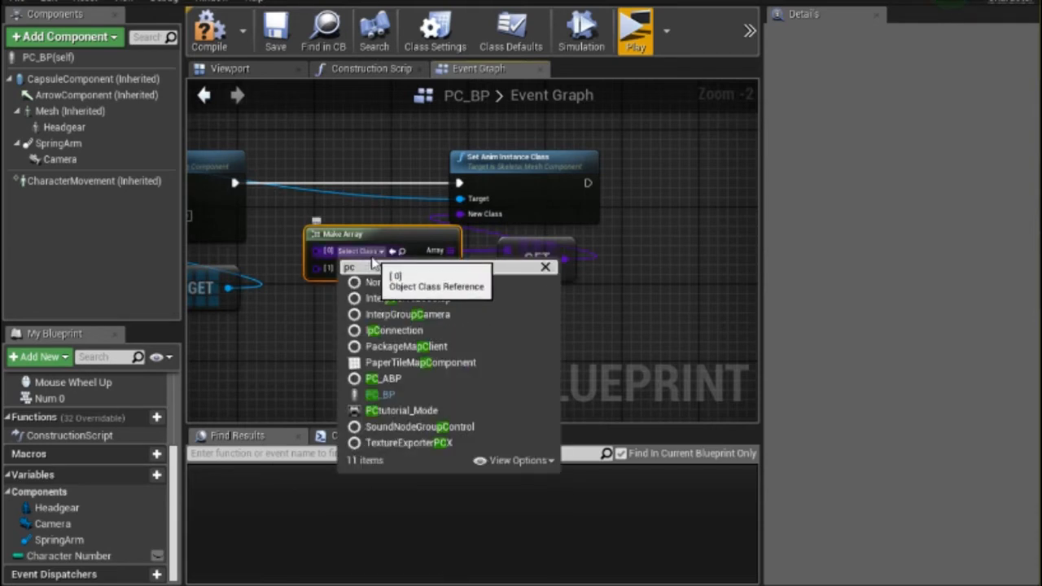
{"action": "left_click", "coordinate": [369, 380]}
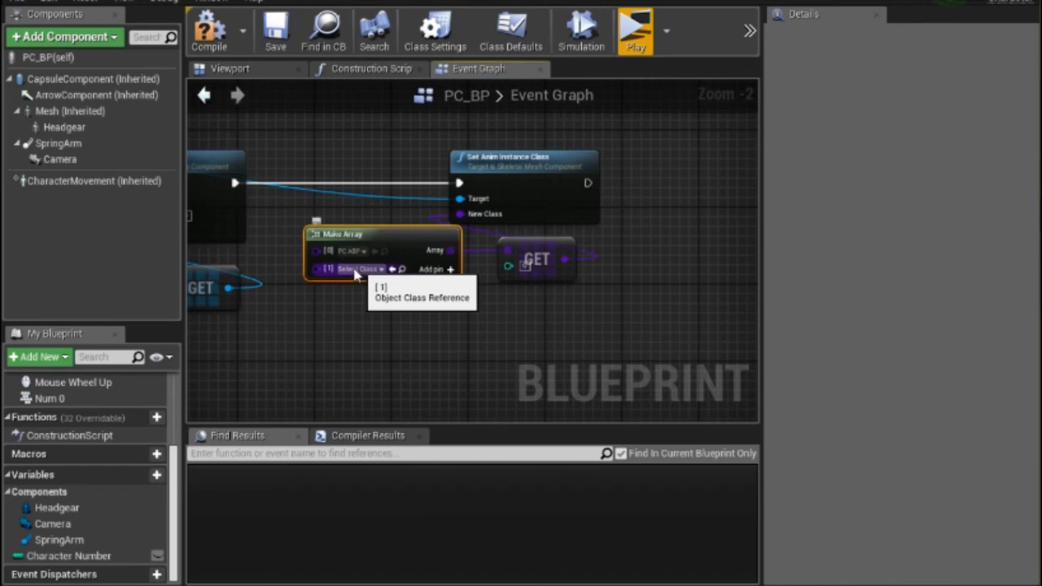
{"action": "left_click", "coordinate": [352, 274]}
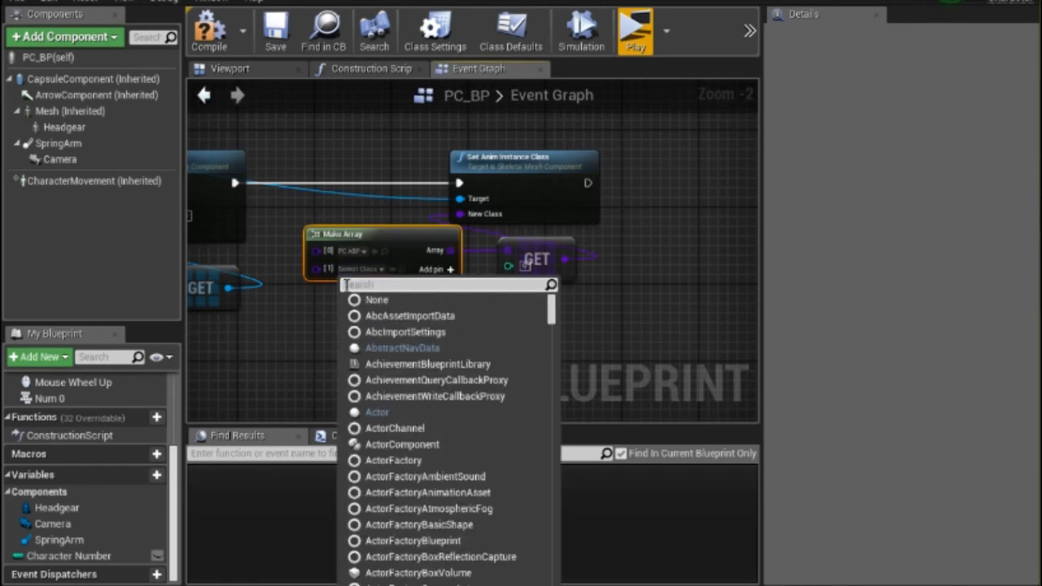
{"action": "type", "text": "abl"}
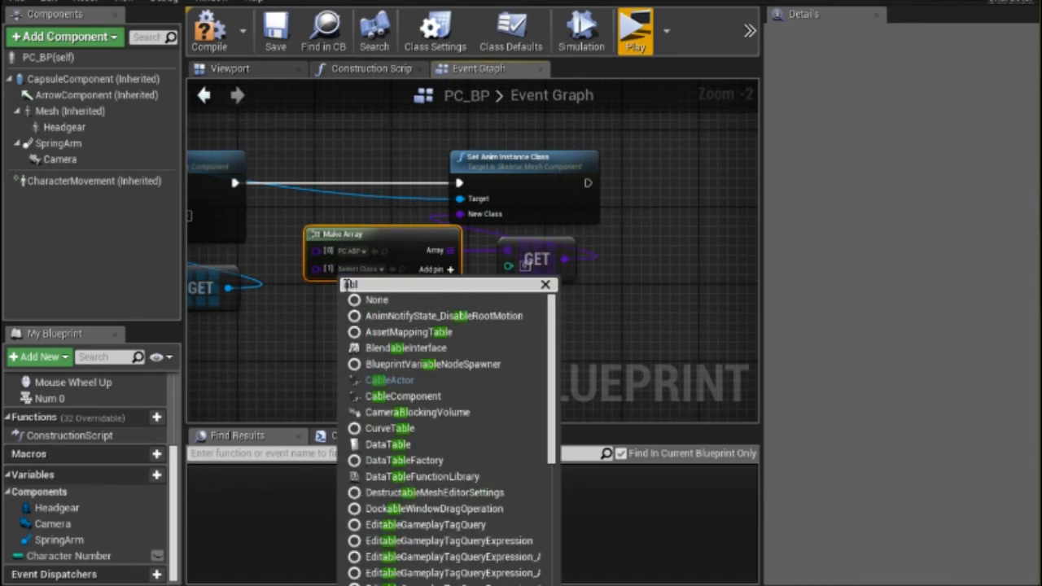
{"action": "key", "text": "BackSpace"}
{"action": "type", "text": "p"}
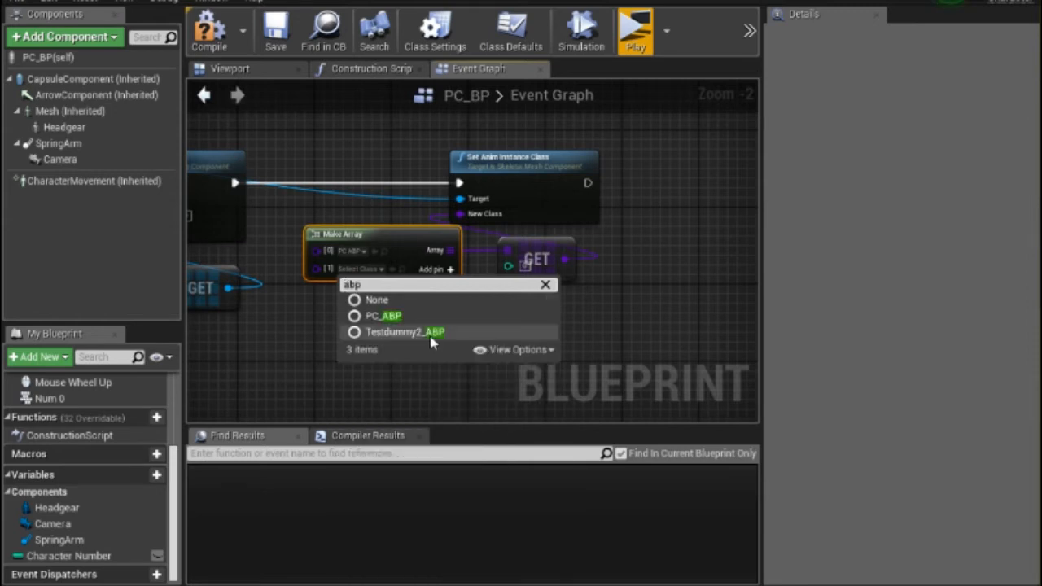
{"action": "left_click", "coordinate": [430, 334]}
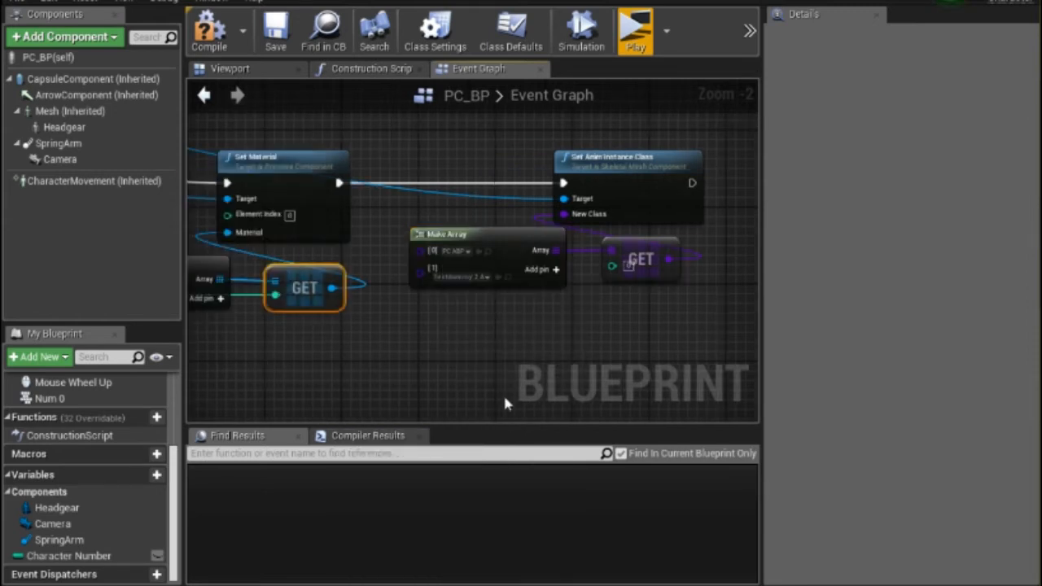
- Wire the Character Number variable to the index input of the anim class array's Get node
{"action": "scroll", "coordinate": [575, 316], "scroll_direction": "down", "scroll_amount": 2}
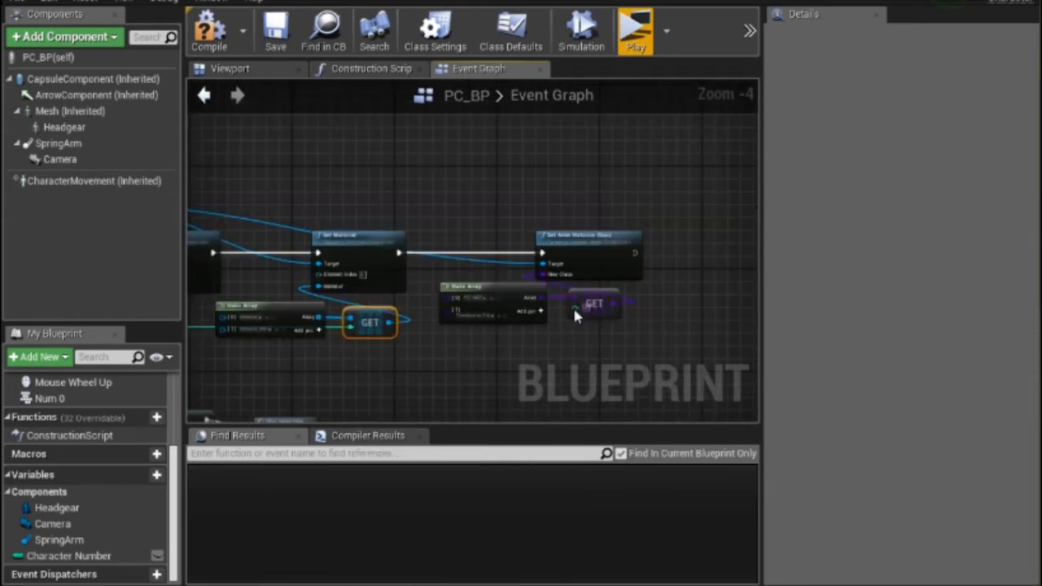
{"action": "left_click_drag", "start_coordinate": [575, 310], "coordinate": [364, 334]}
{"action": "scroll", "coordinate": [435, 334], "scroll_direction": "up", "scroll_amount": 2}
{"action": "scroll", "coordinate": [406, 277], "scroll_direction": "down", "scroll_amount": 2}
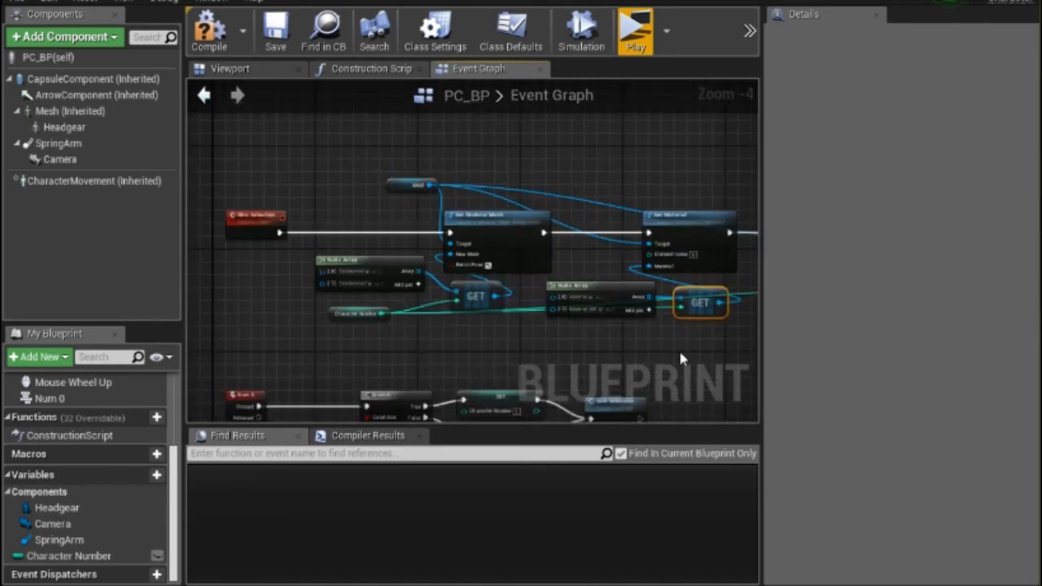
- Compile the PC_BP blueprint and start playing the level
{"action": "left_click_drag", "start_coordinate": [679, 353], "coordinate": [566, 372]}
{"action": "scroll", "coordinate": [579, 313], "scroll_direction": "up", "scroll_amount": 3}
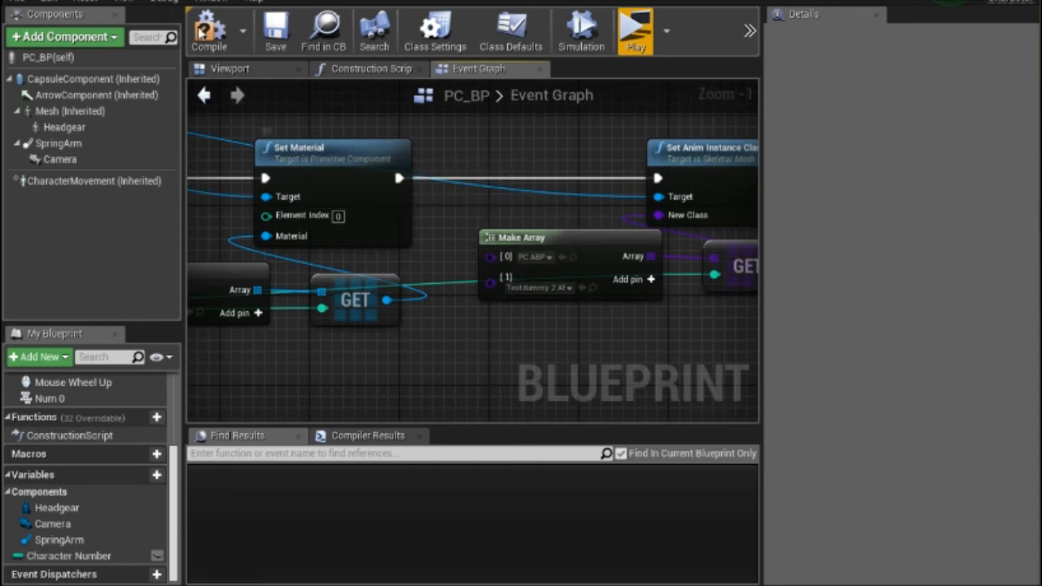
{"action": "scroll", "coordinate": [518, 228], "scroll_direction": "down", "scroll_amount": 4}
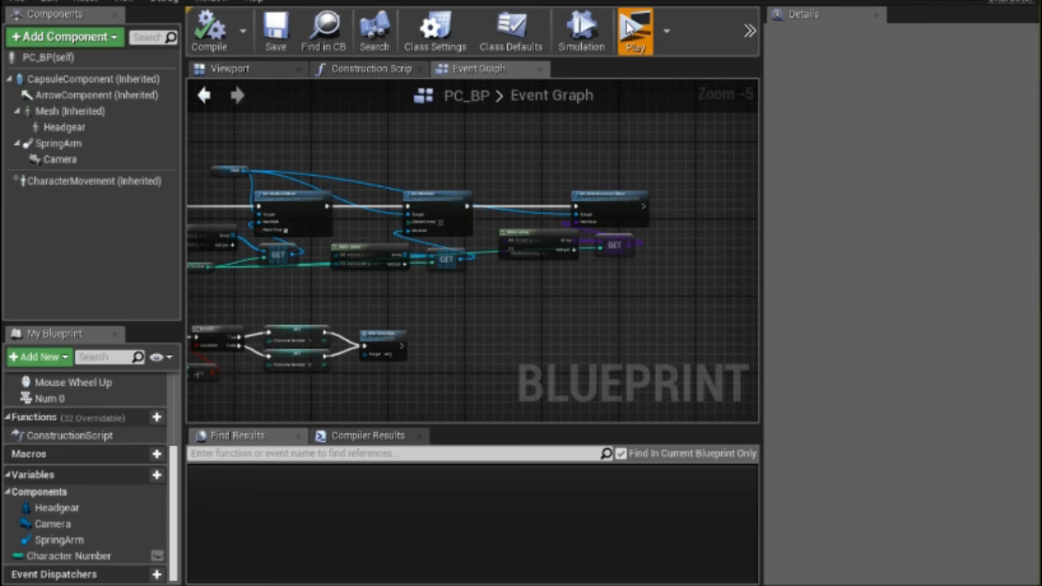
{"action": "left_click", "coordinate": [632, 29]}
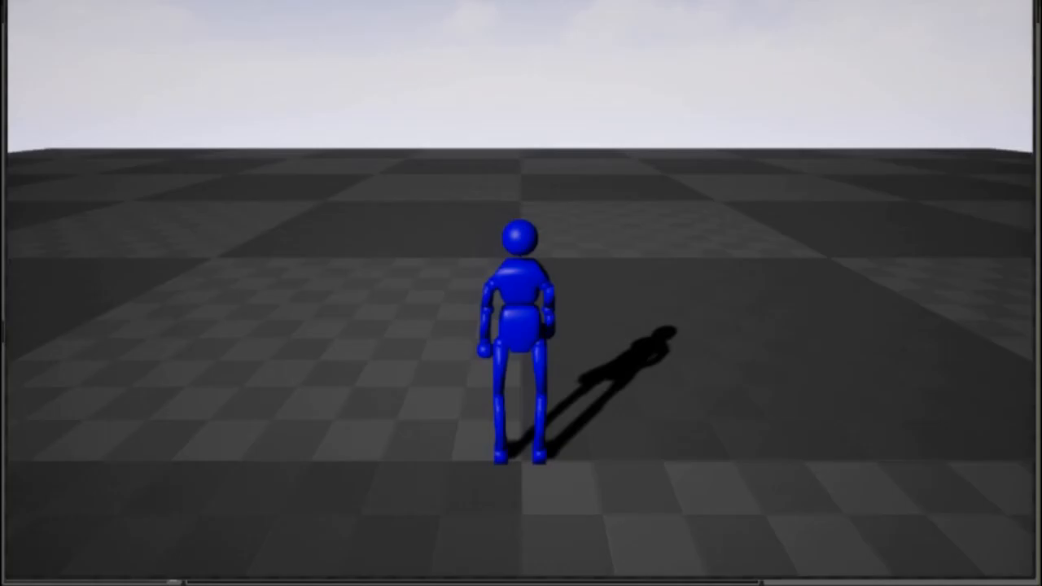